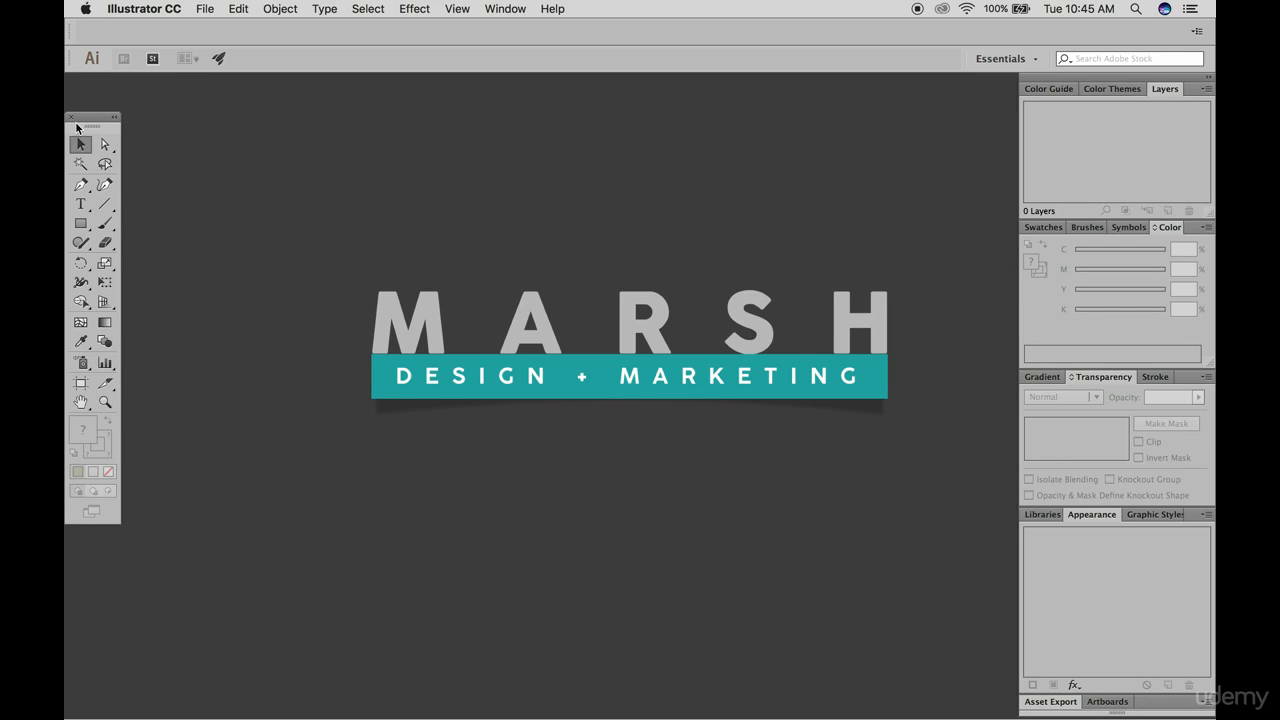
Start a new document and name it "Name File now"
click(200, 8)
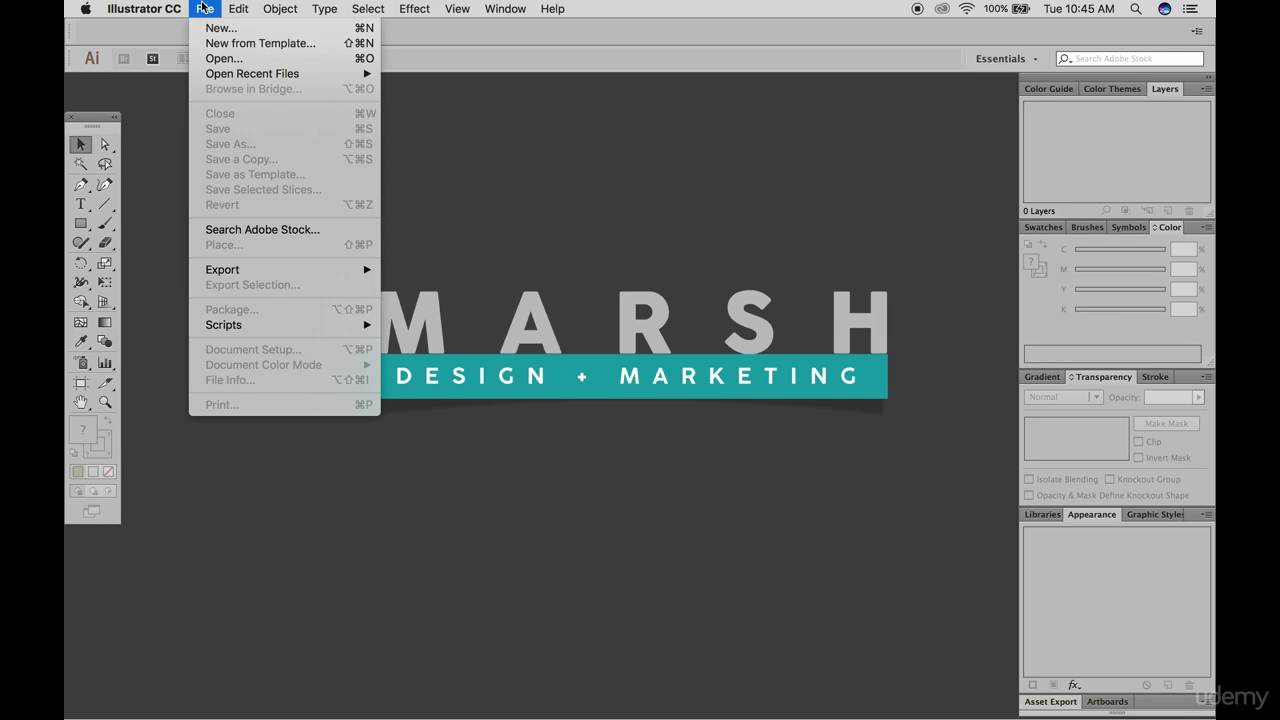
click(210, 29)
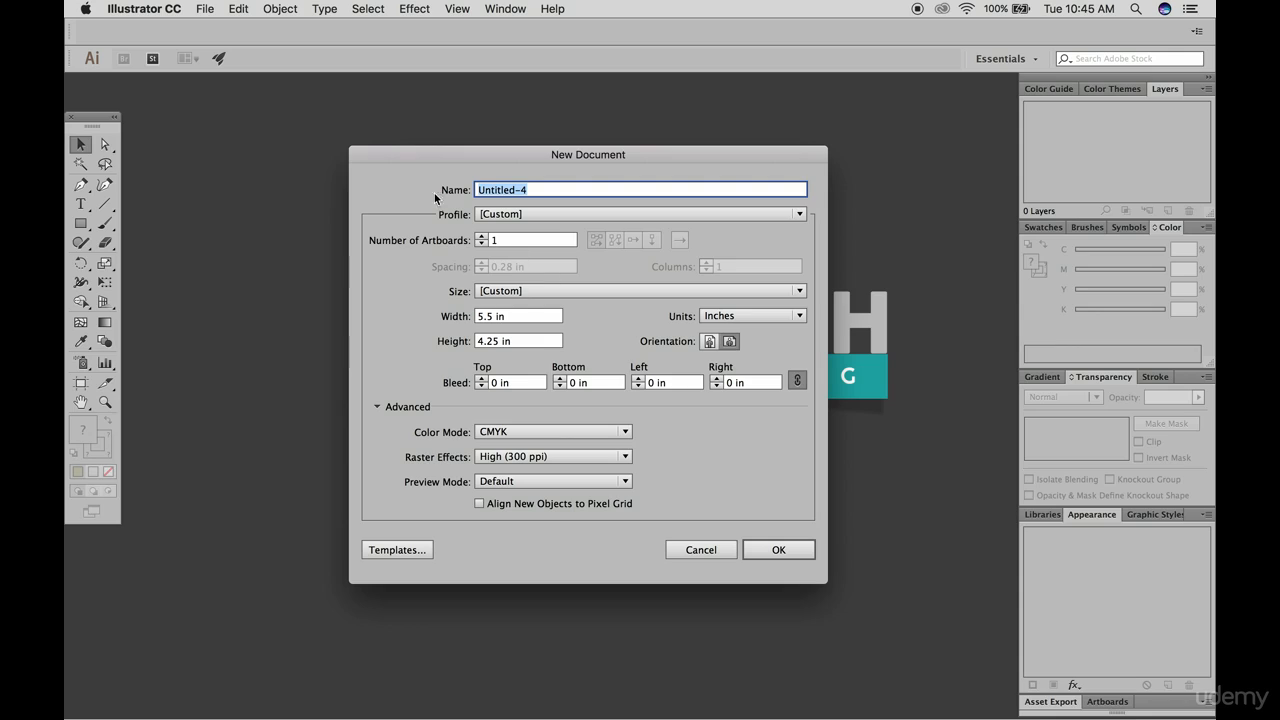
text(Name File now)
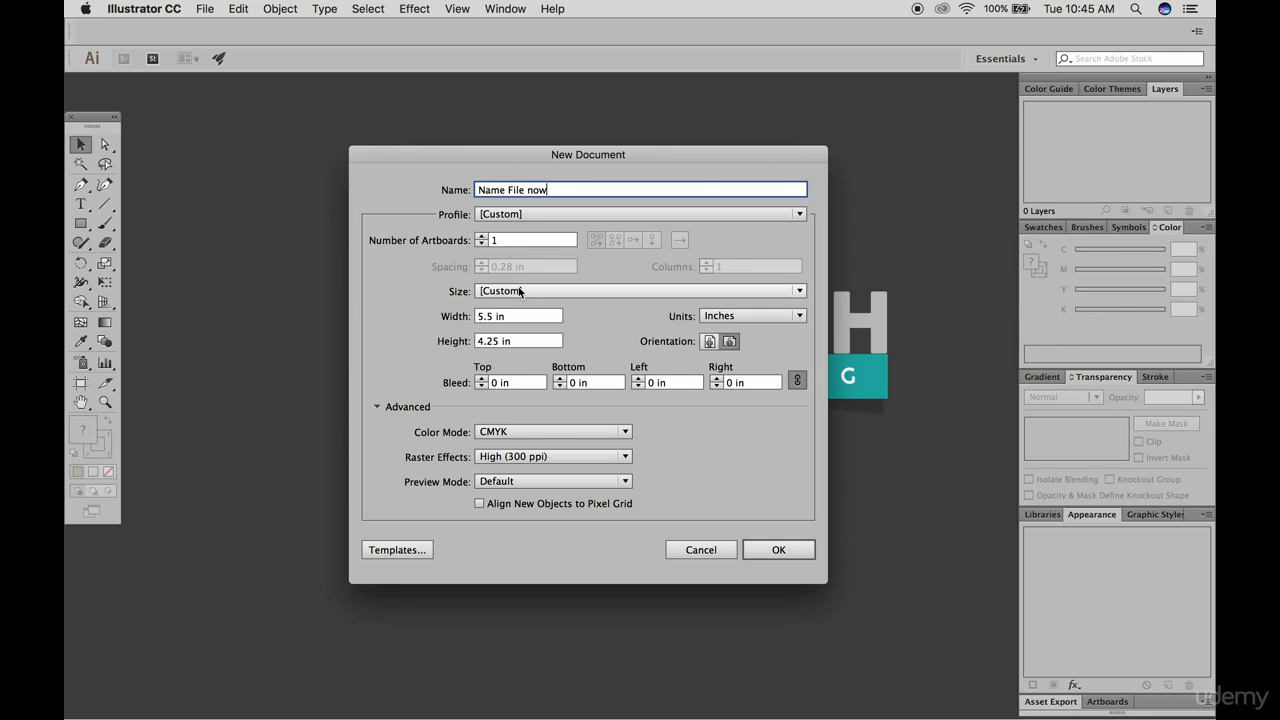
Set the new document's units to inches, with a width of 8.5 in and a height of 11 in
click(520, 316)
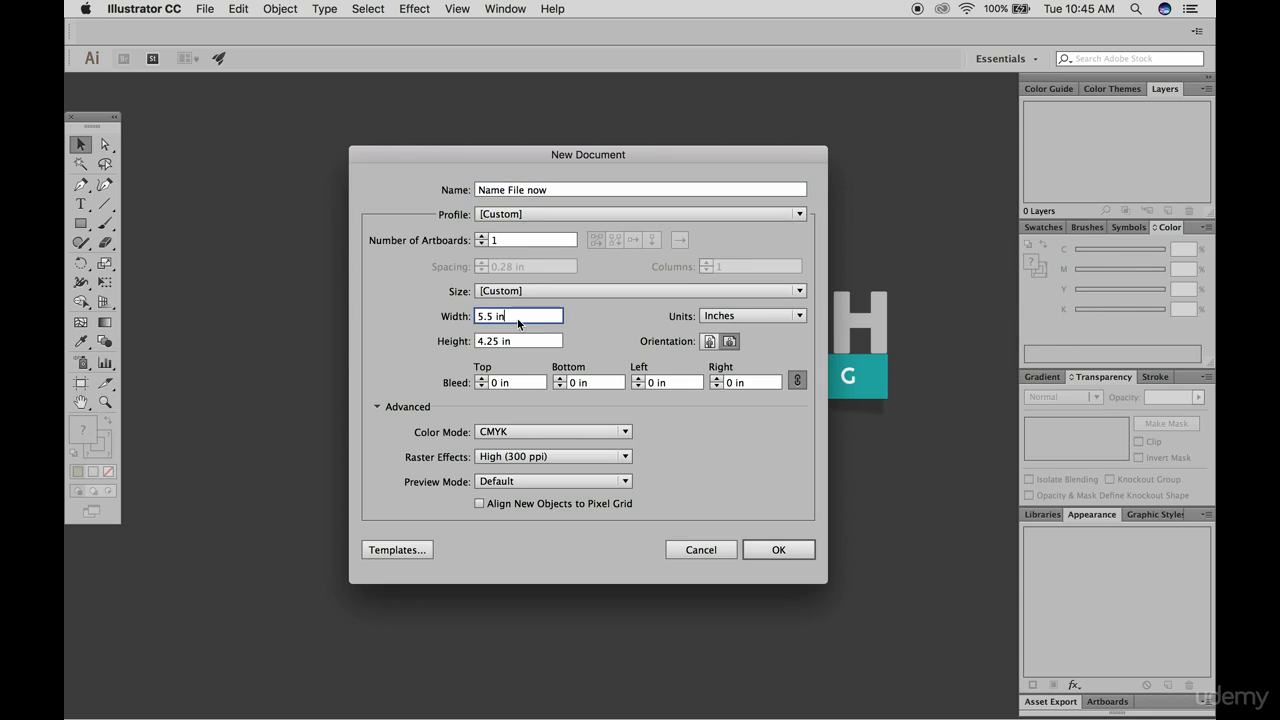
click(750, 317)
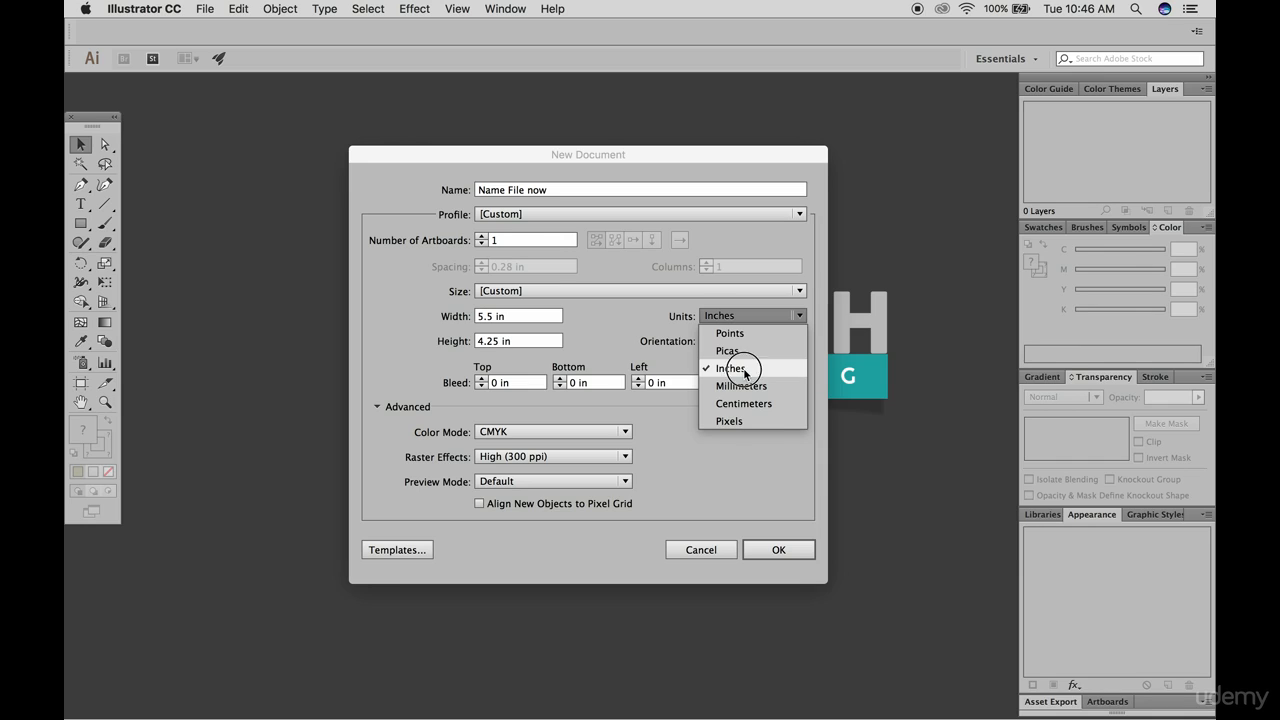
click(744, 369)
click(512, 317)
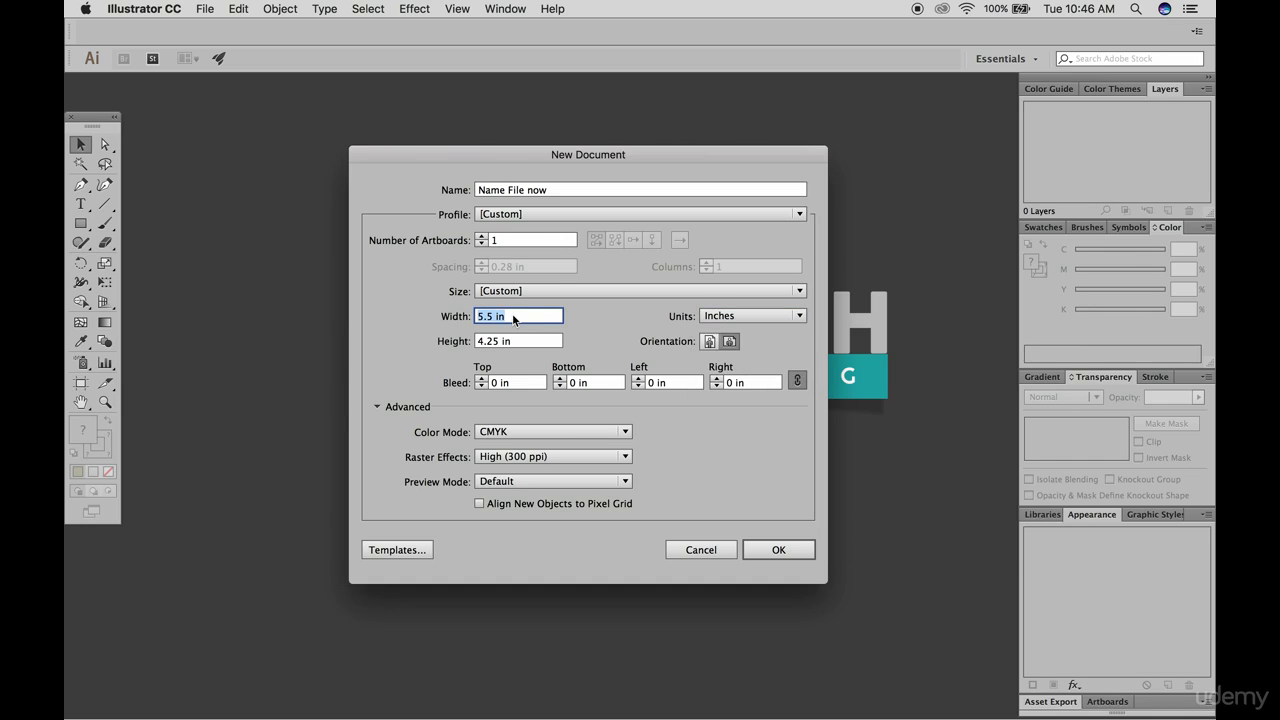
text(8.5)
click(519, 345)
triple_click(519, 345)
text(11)
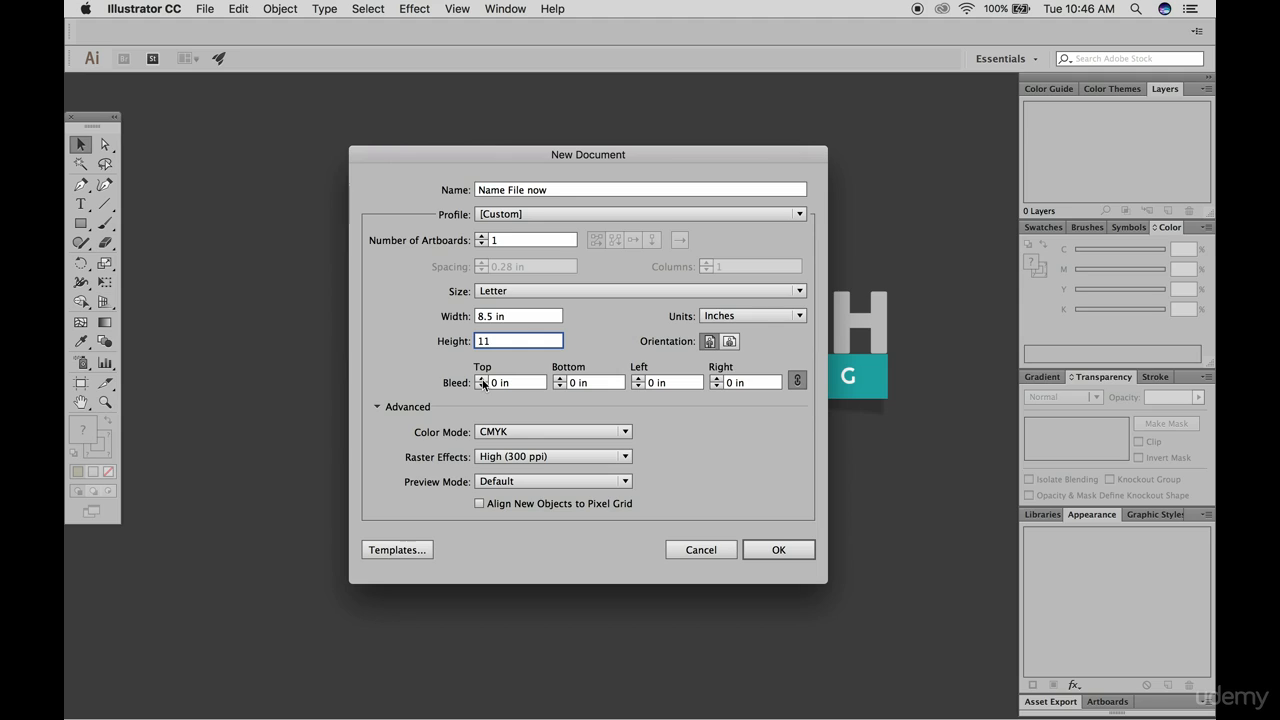
Try a 0.125 in bleed on all sides, reset it to 0 in, and check the color mode and raster effects options
click(481, 380)
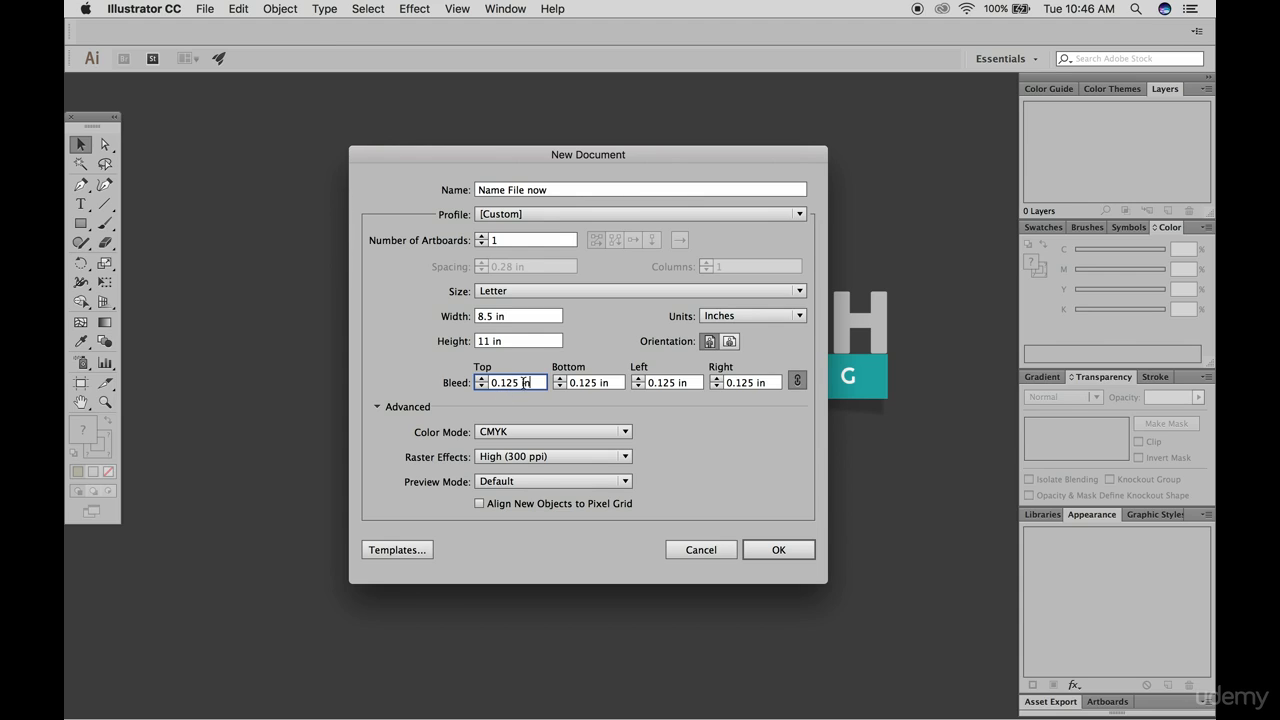
click(482, 386)
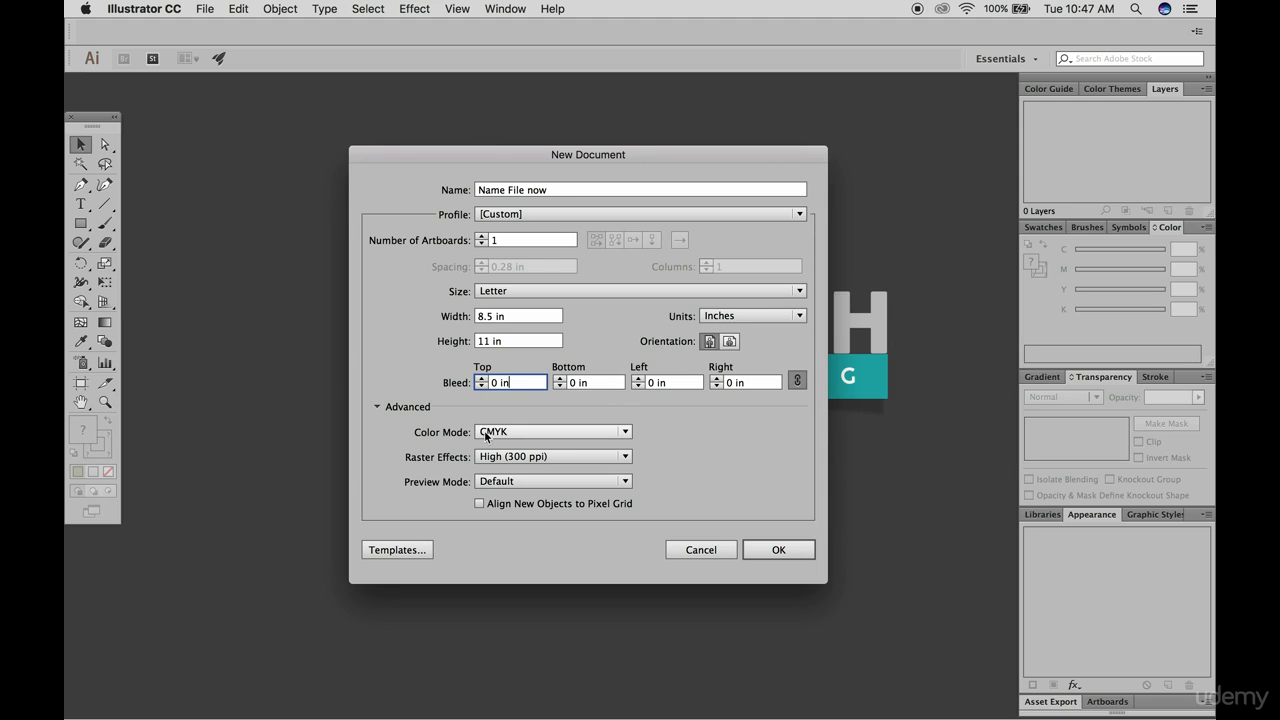
click(516, 434)
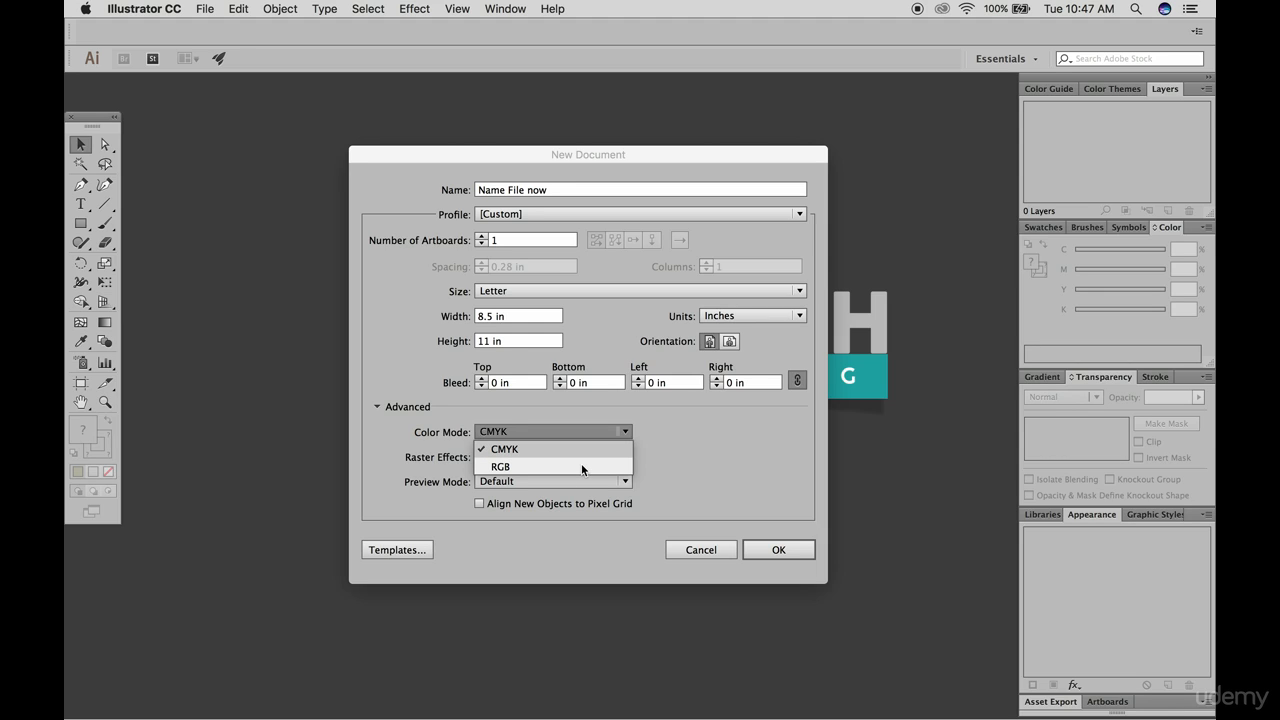
click(670, 456)
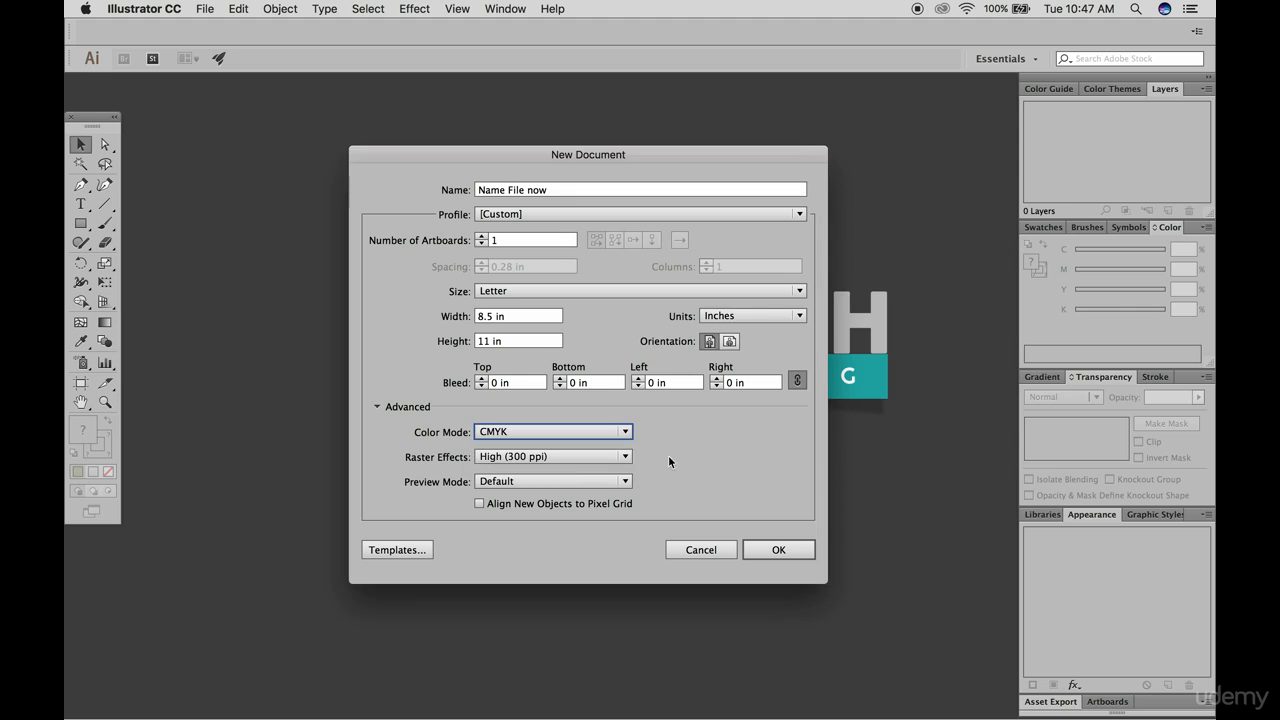
click(544, 455)
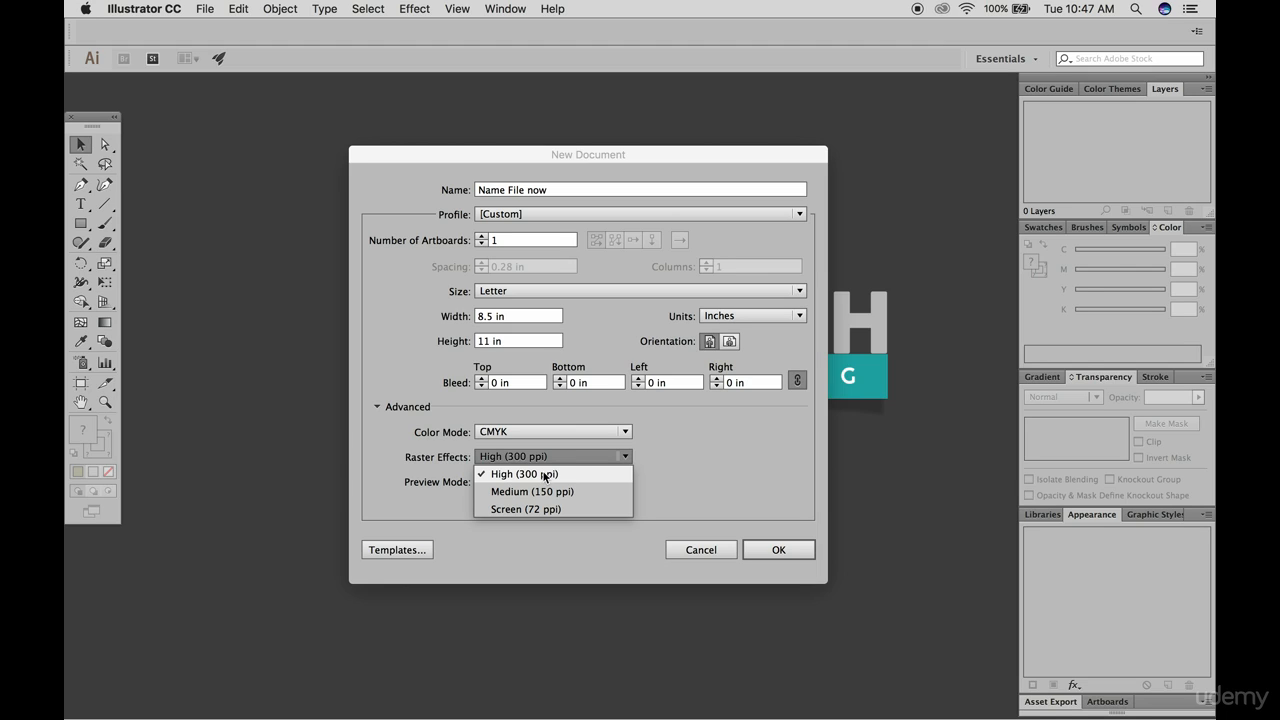
click(584, 469)
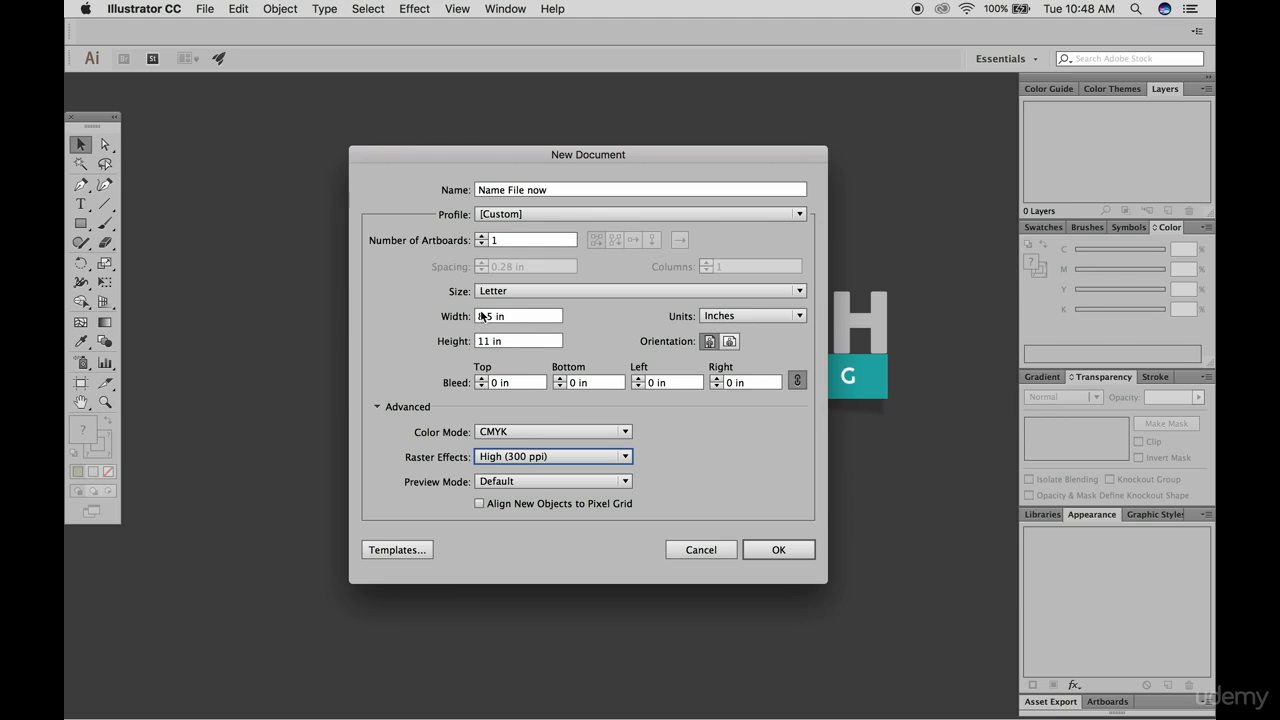
Try landscape orientation, return to portrait, and create the document
click(731, 345)
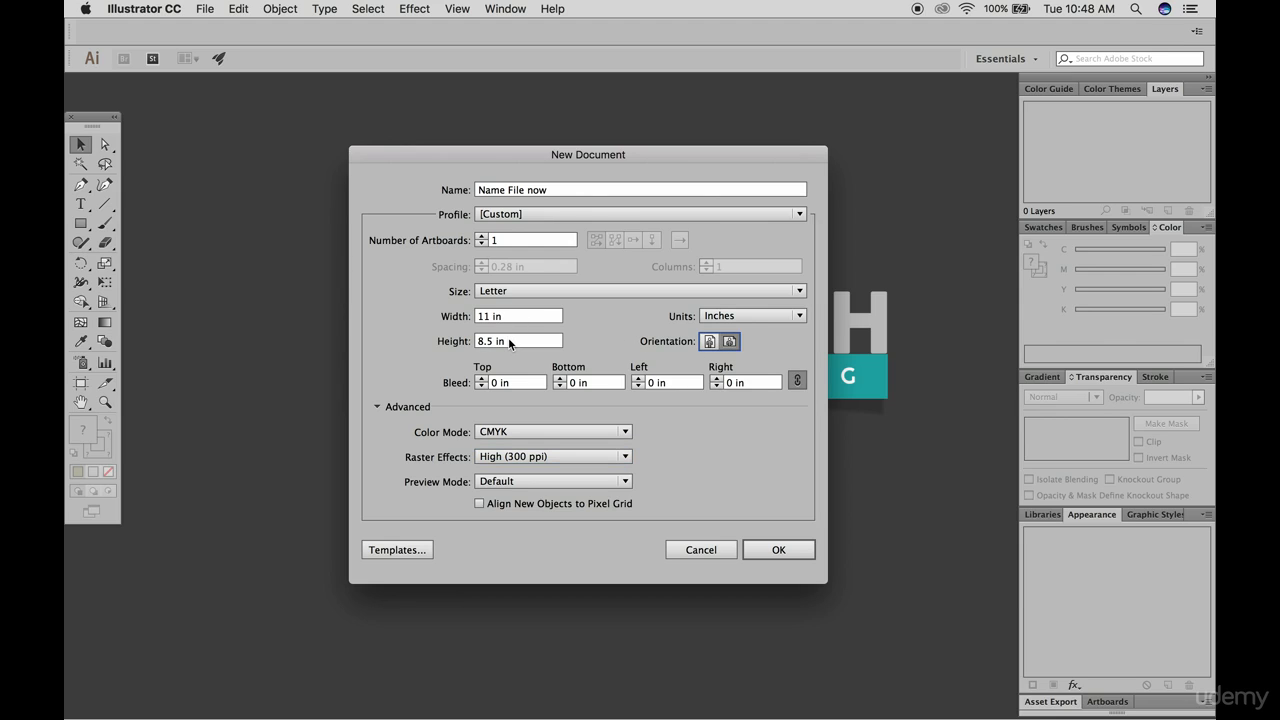
click(708, 344)
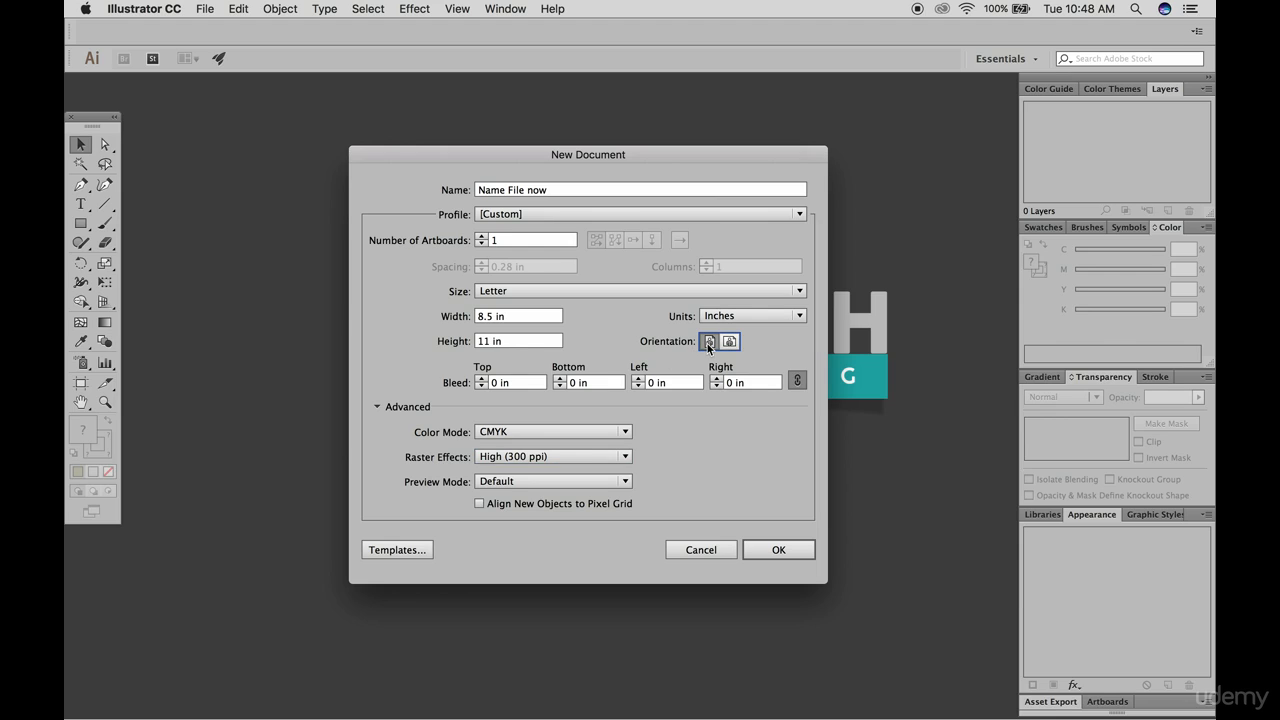
click(779, 550)
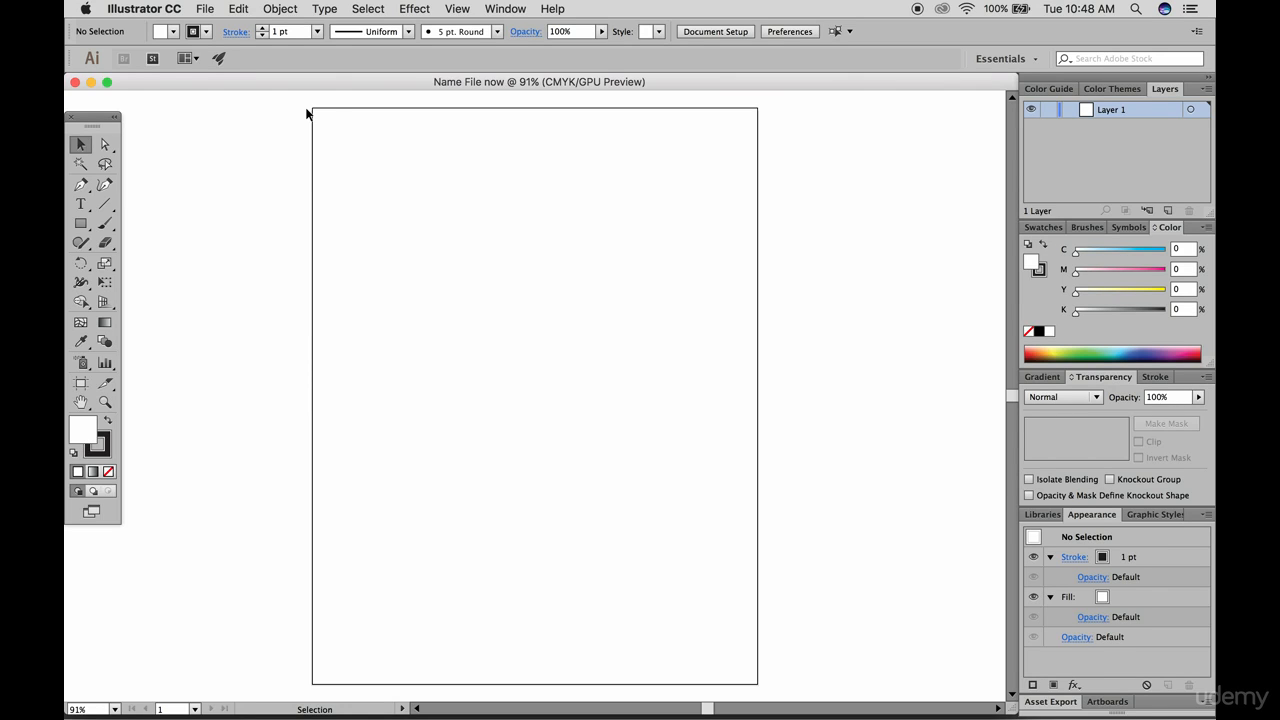
Add a 0.125 in bleed on all sides of the existing document through its Document Setup
click(80, 223)
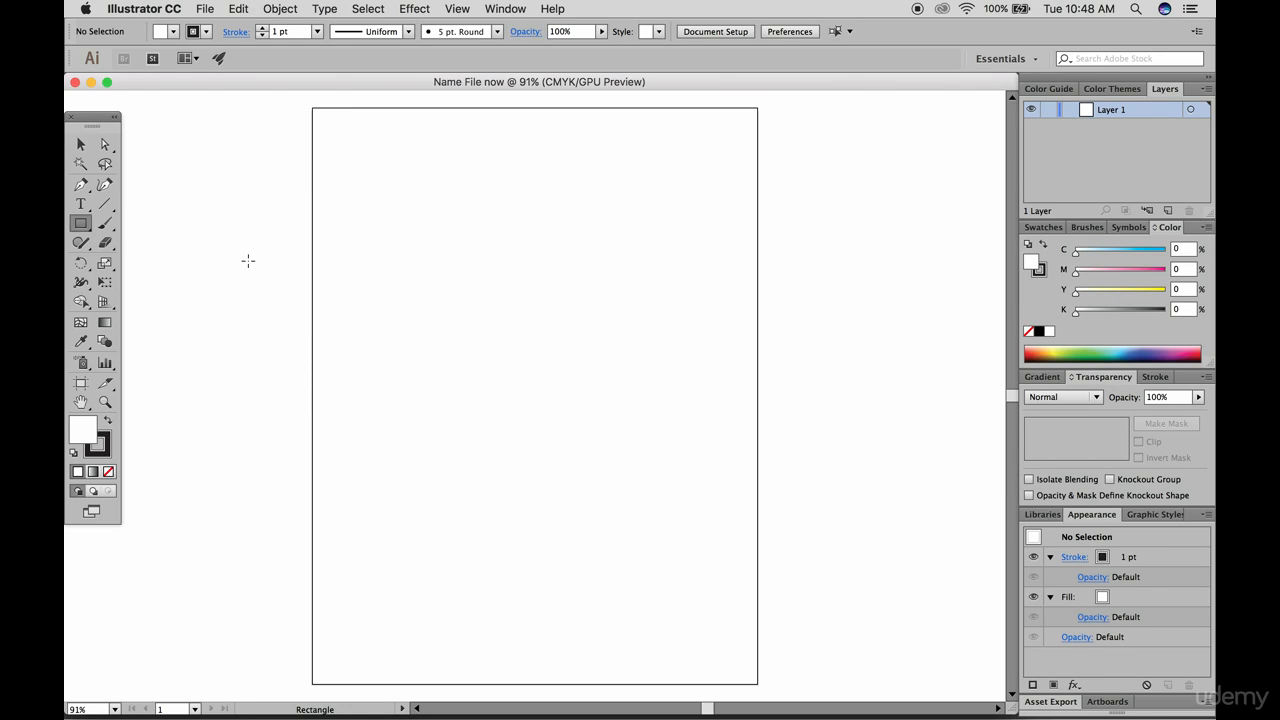
click(204, 8)
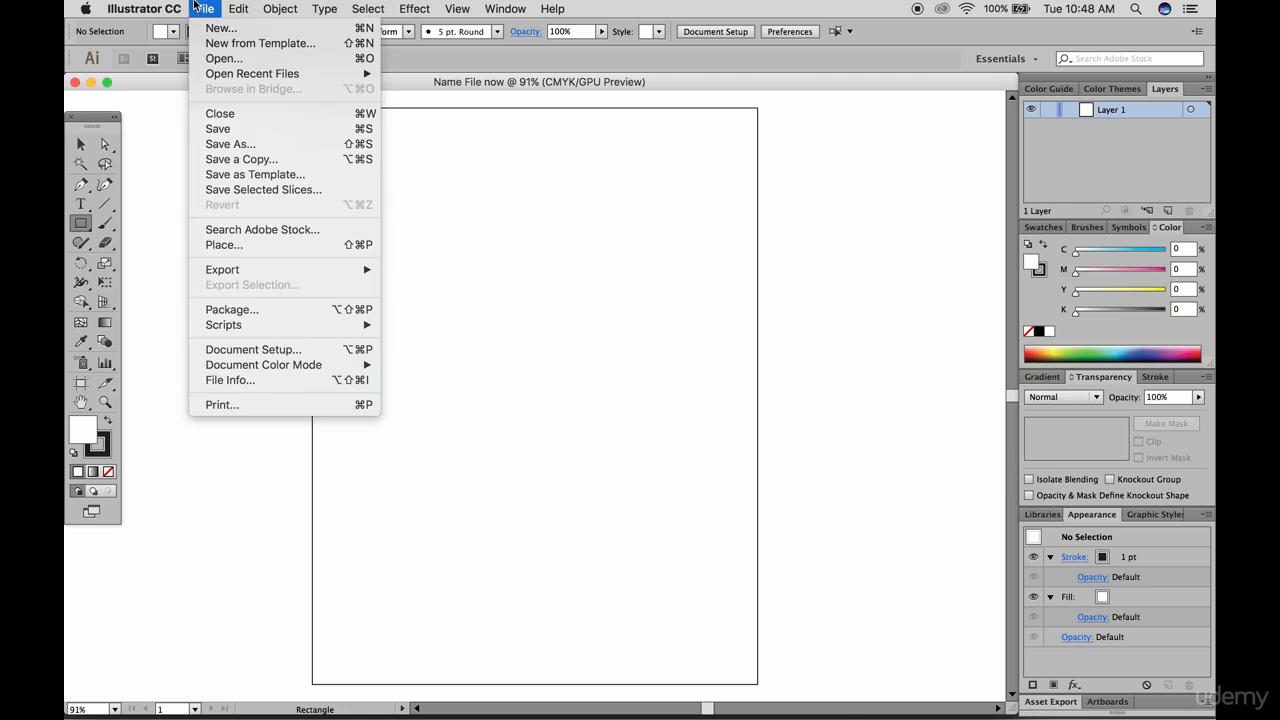
click(268, 351)
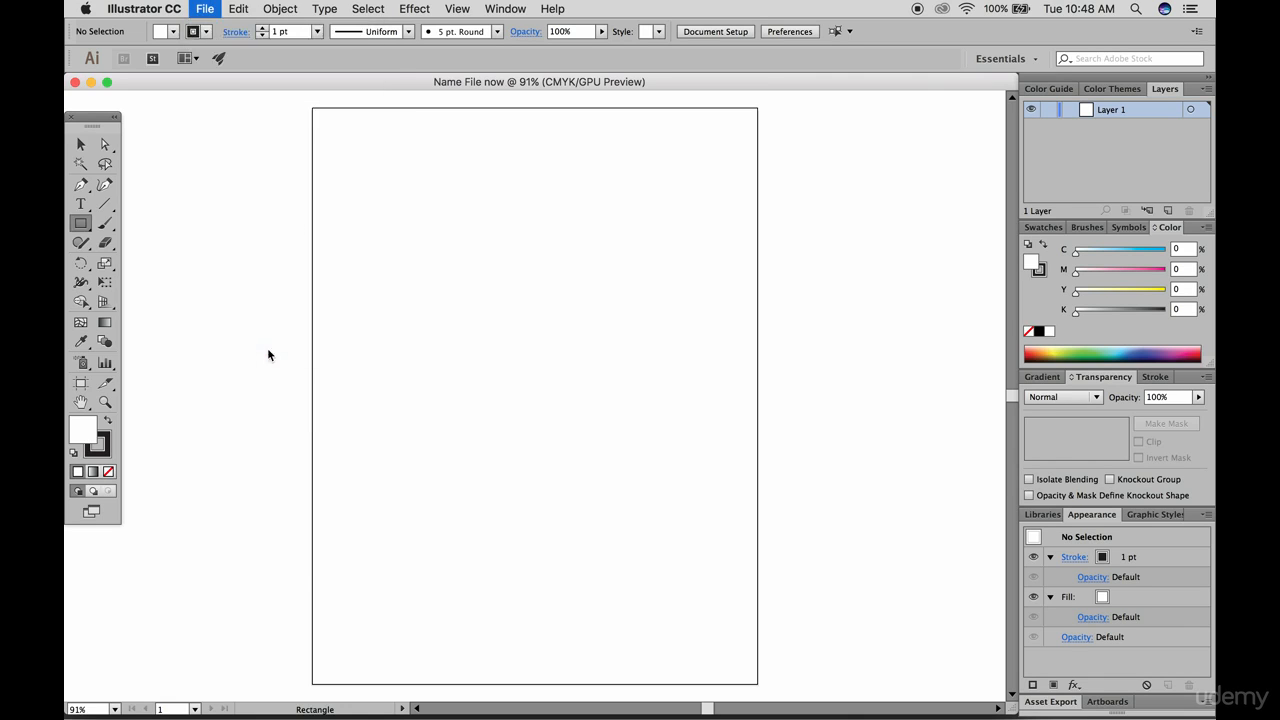
click(545, 503)
click(204, 8)
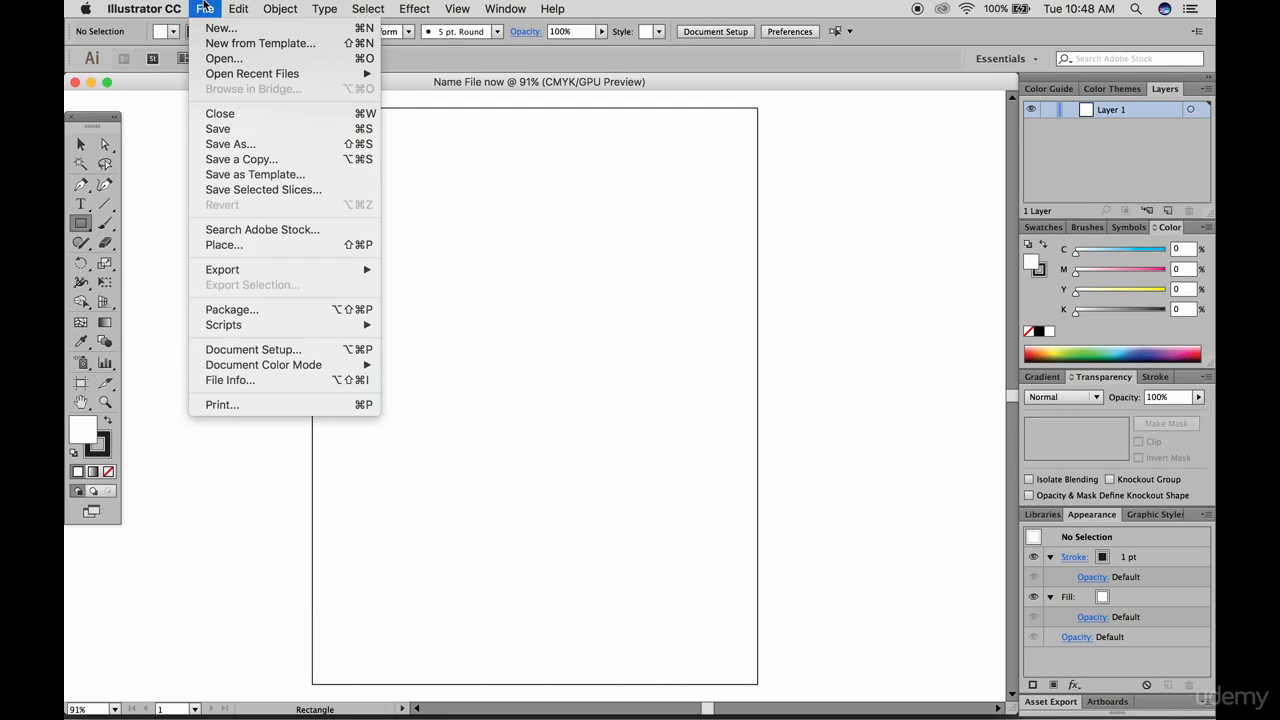
click(305, 350)
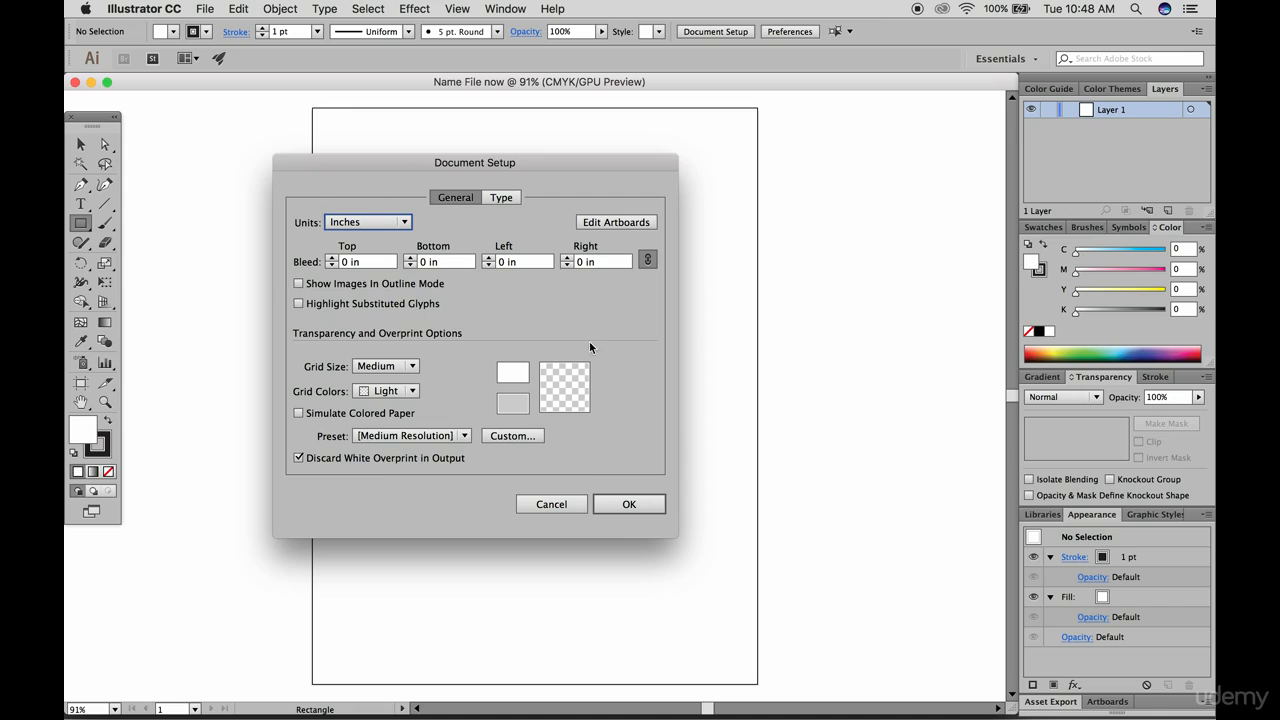
click(333, 259)
click(611, 506)
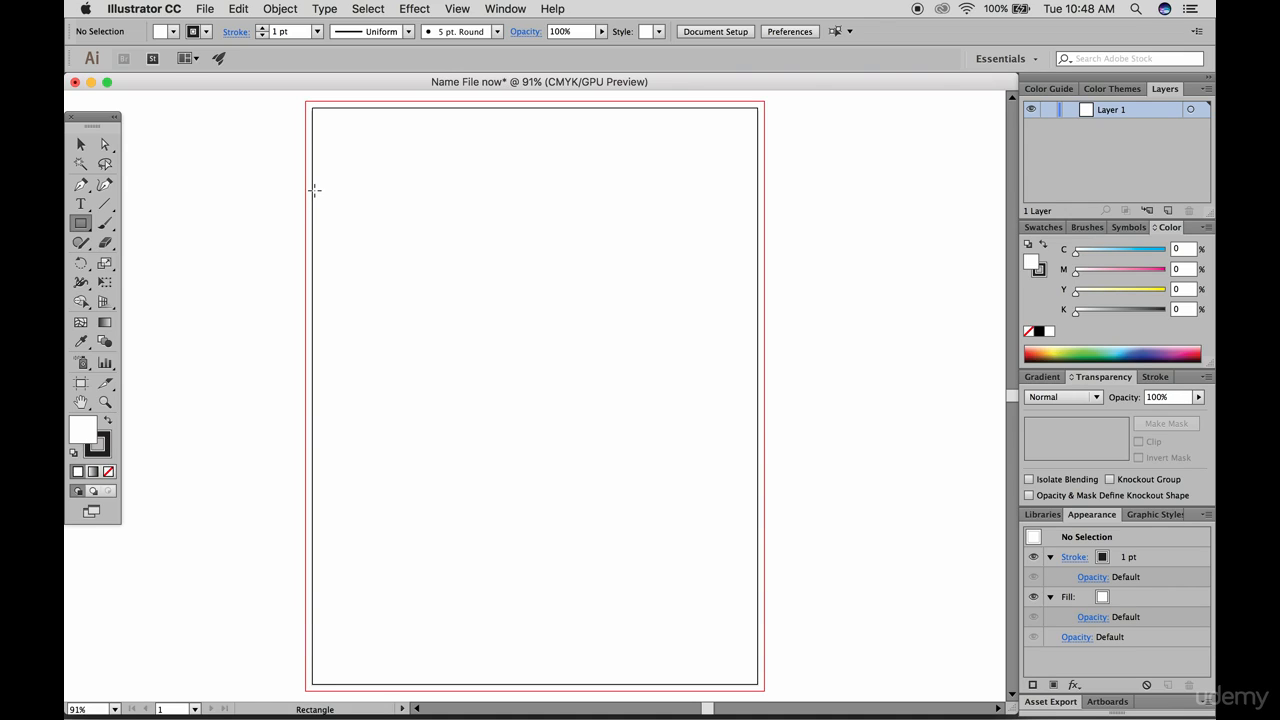
Draw a rectangle about 8.5 × 4.93 in across the full width of the artboard's upper part, and inspect its edge against the bleed line
drag(312, 108, 758, 367)
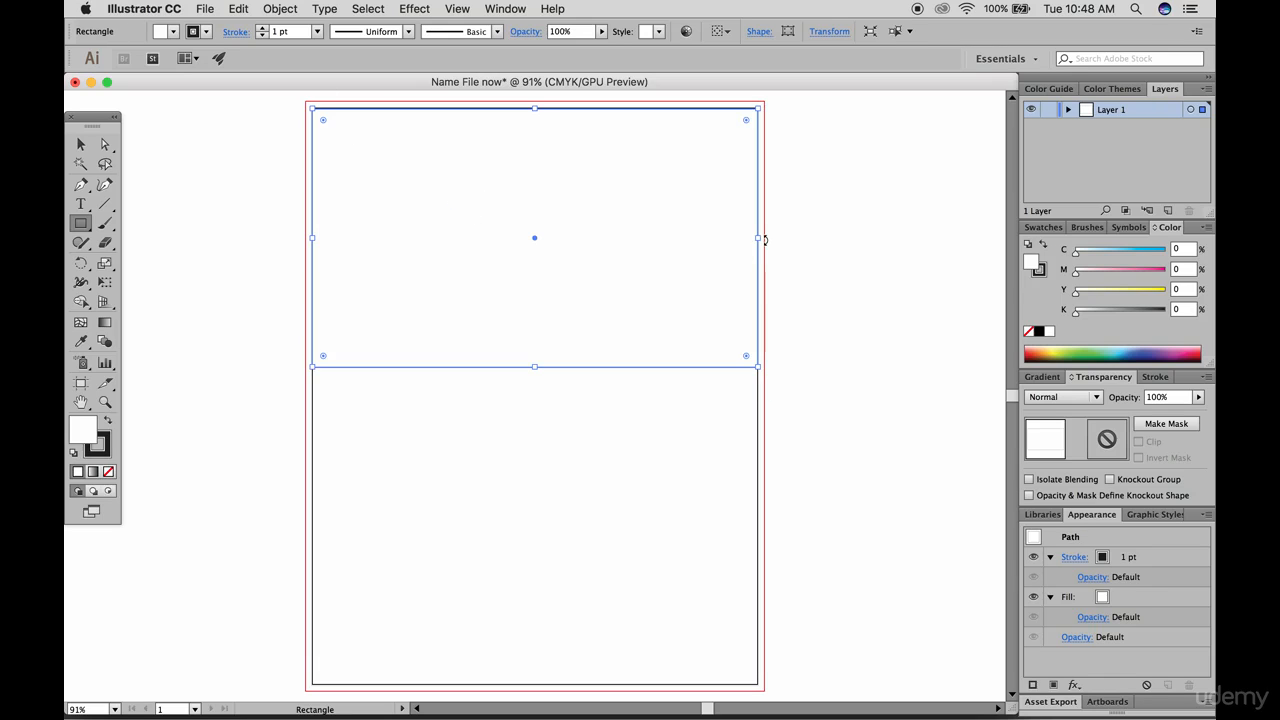
click(80, 144)
scroll(780, 259, up, 5)
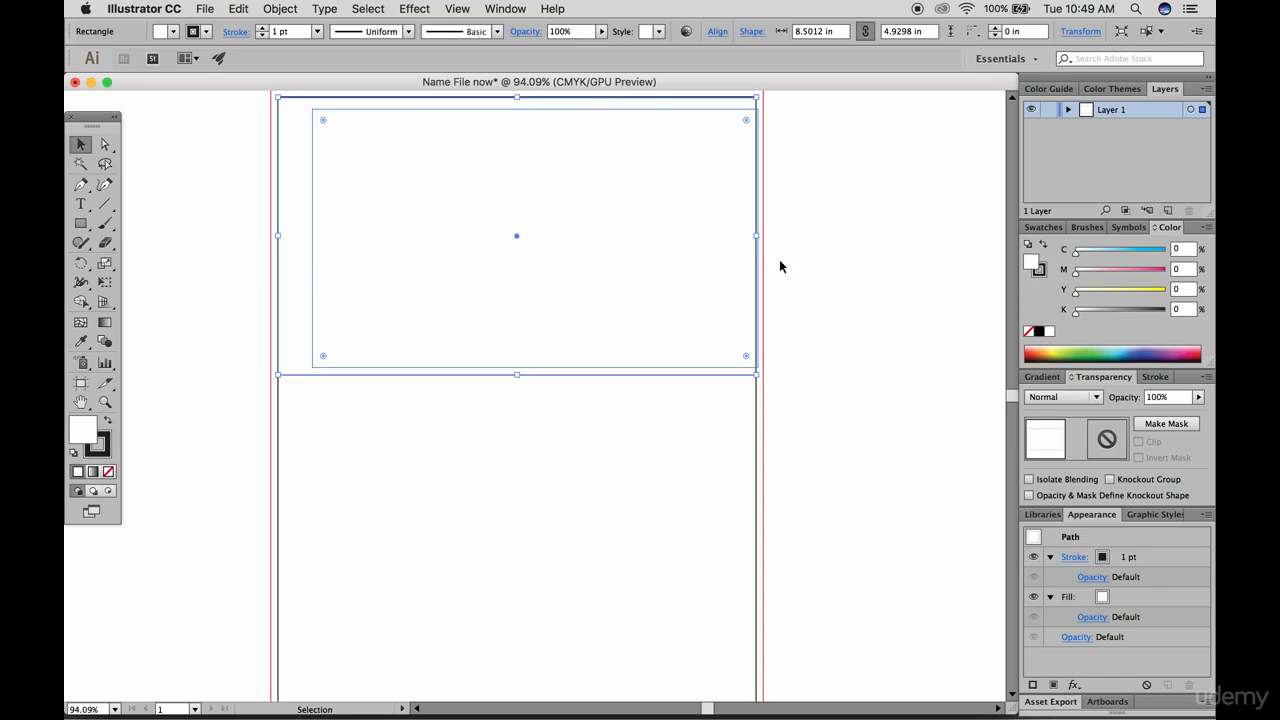
scroll(780, 264, up, 1)
click(807, 227)
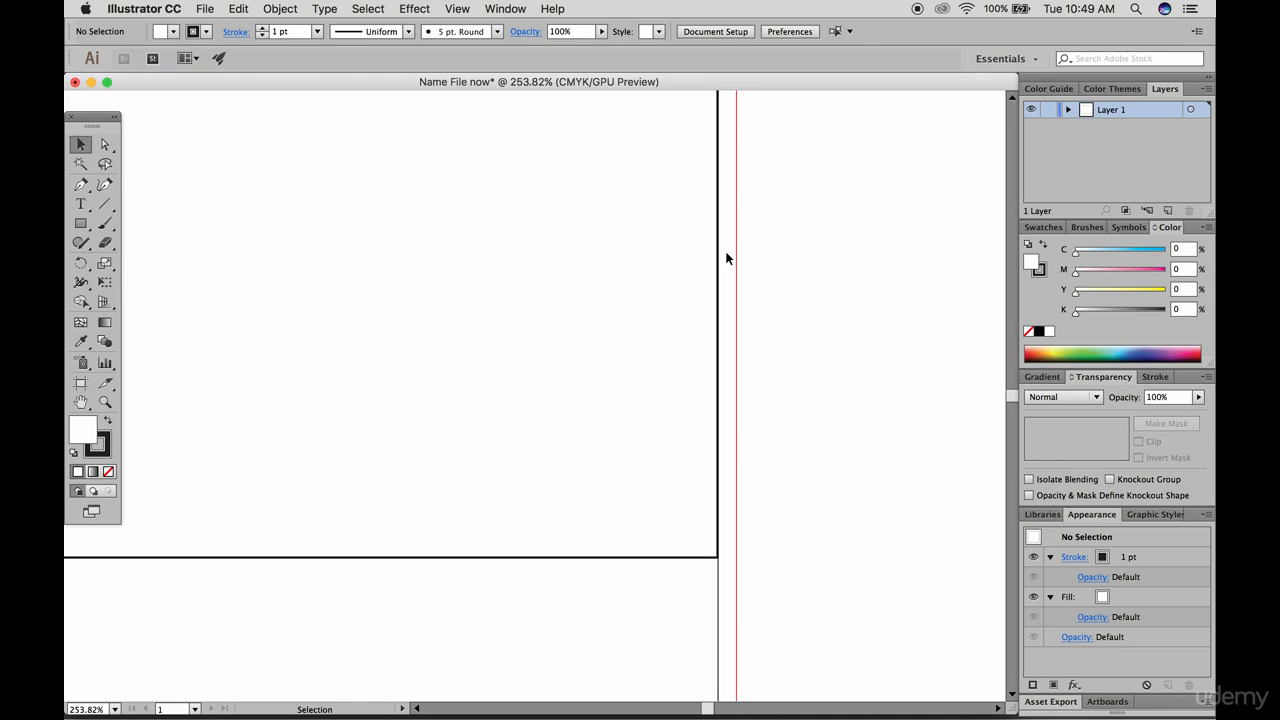
key(super+0)
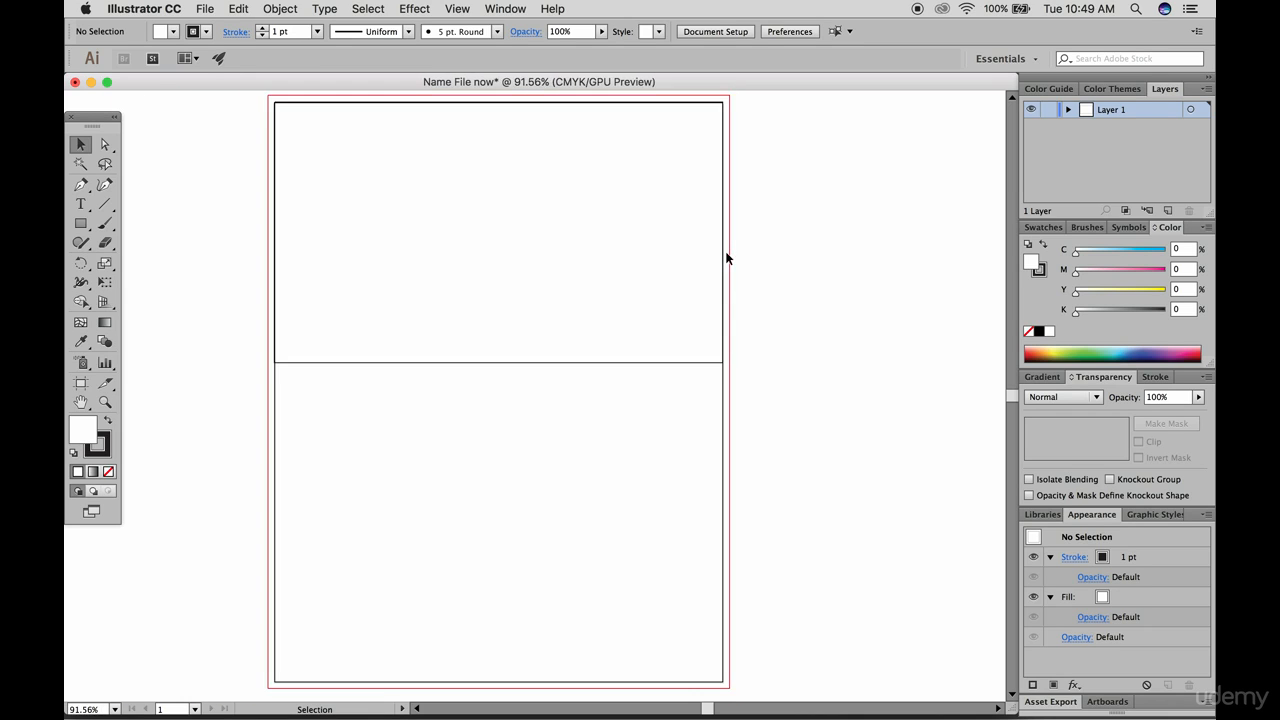
Swap the rectangle's fill and stroke colors to give it a black fill, and deselect it
click(615, 228)
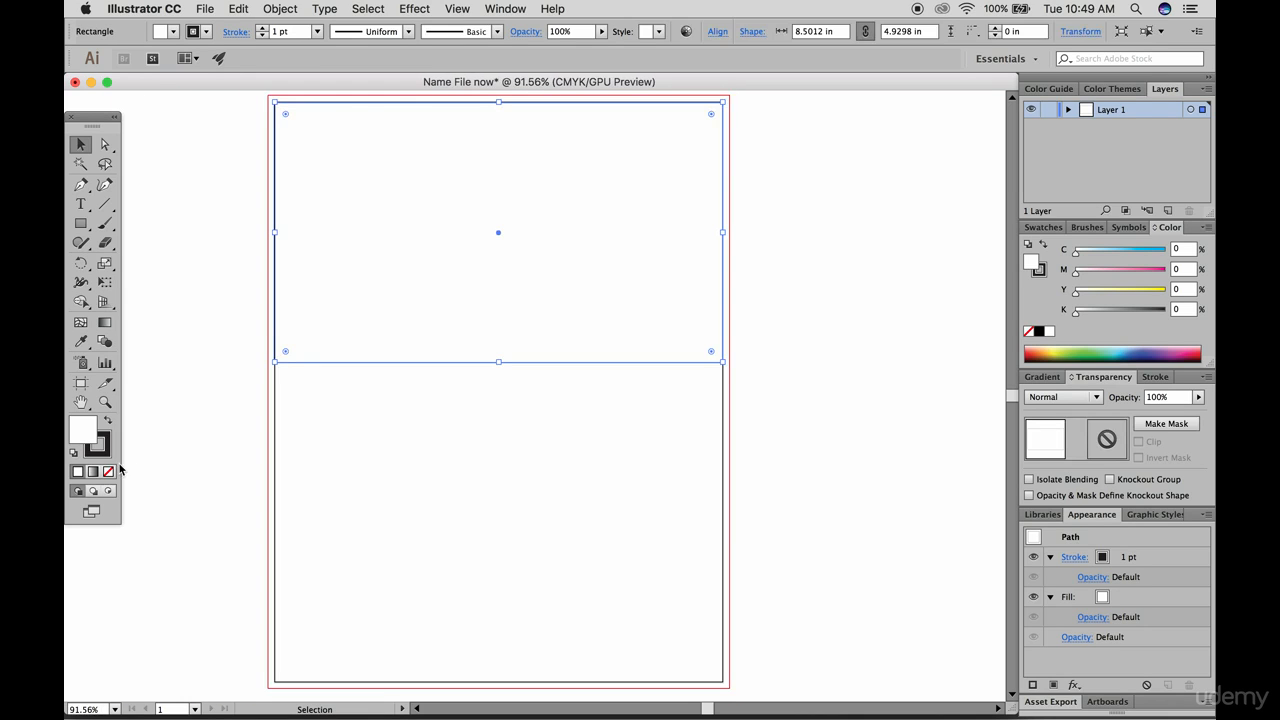
click(107, 421)
click(166, 220)
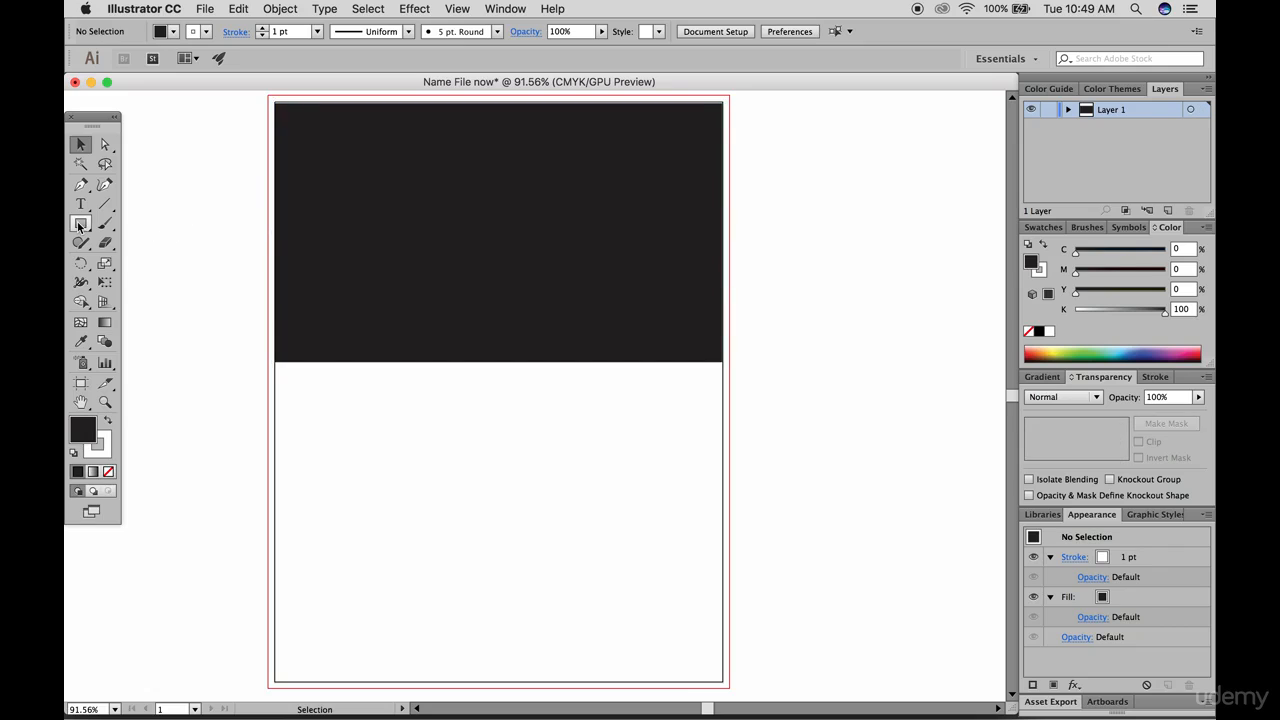
Draw a second rectangle covering the artboard below the black one, and fill it with a muted mauve
click(81, 224)
mouse_move(274, 361)
mouse_down()
mouse_move(648, 668)
mouse_move(723, 682)
mouse_up()
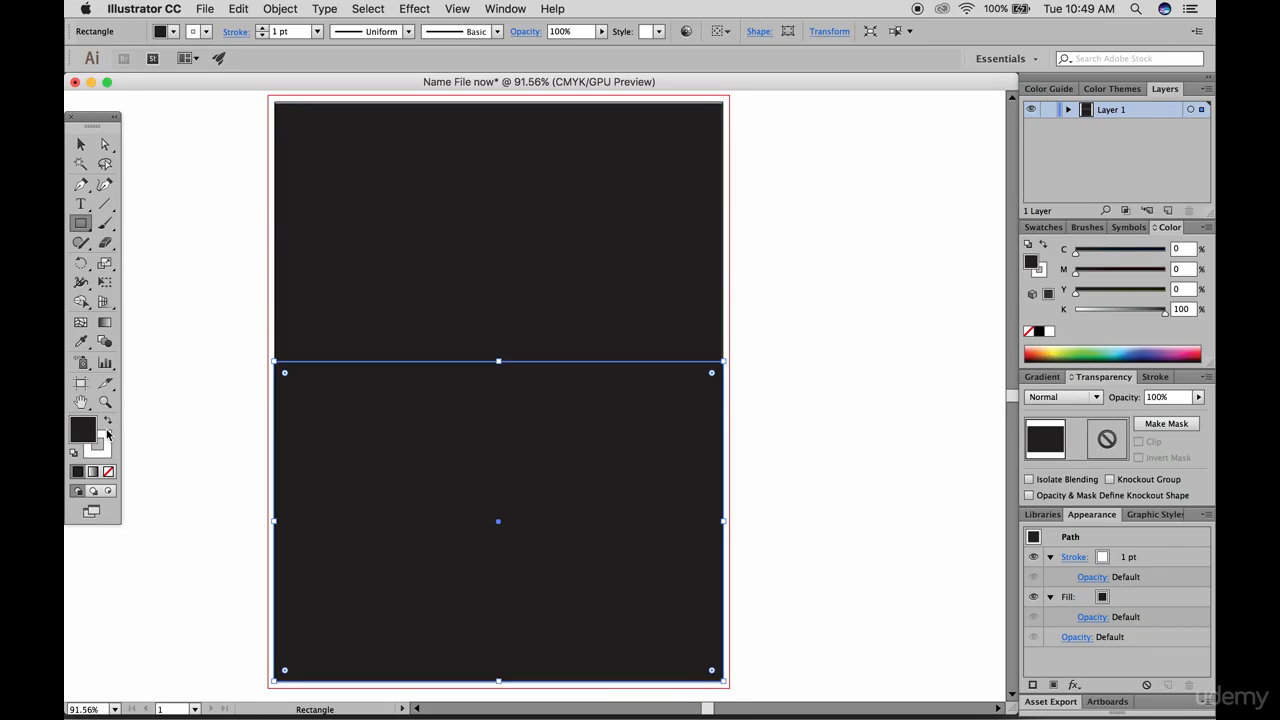
double_click(98, 446)
click(681, 454)
click(983, 381)
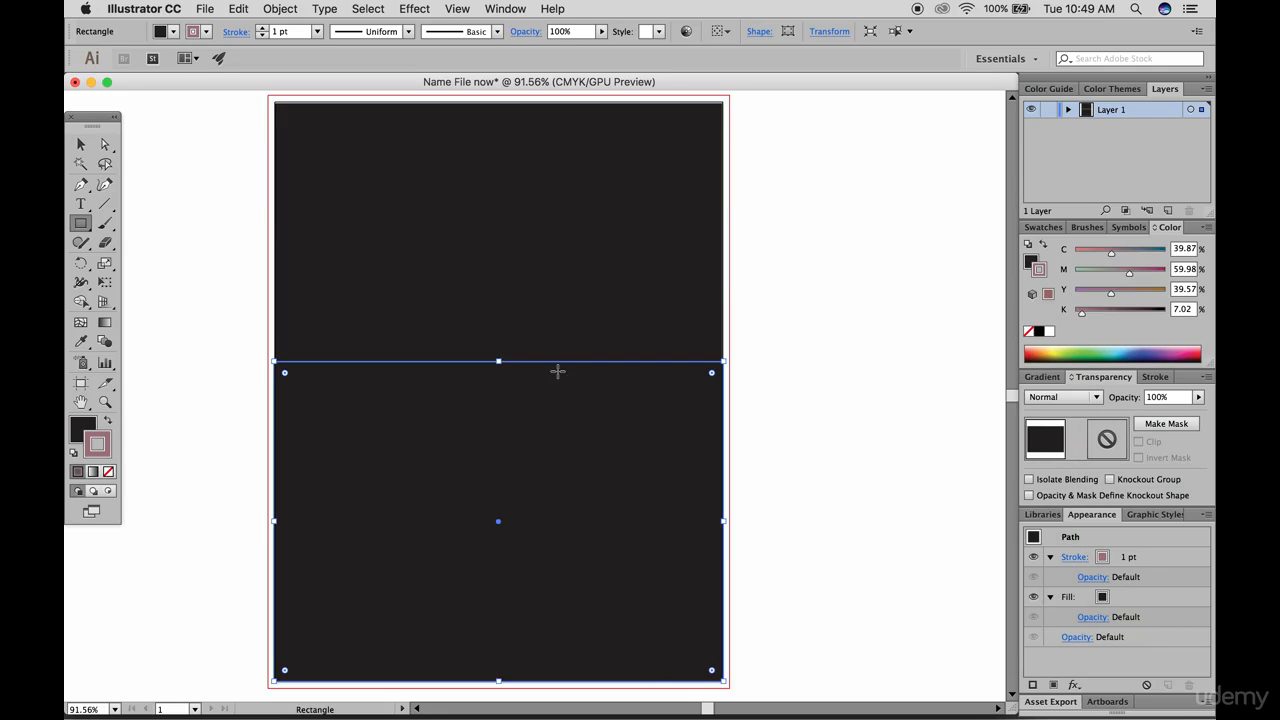
click(108, 422)
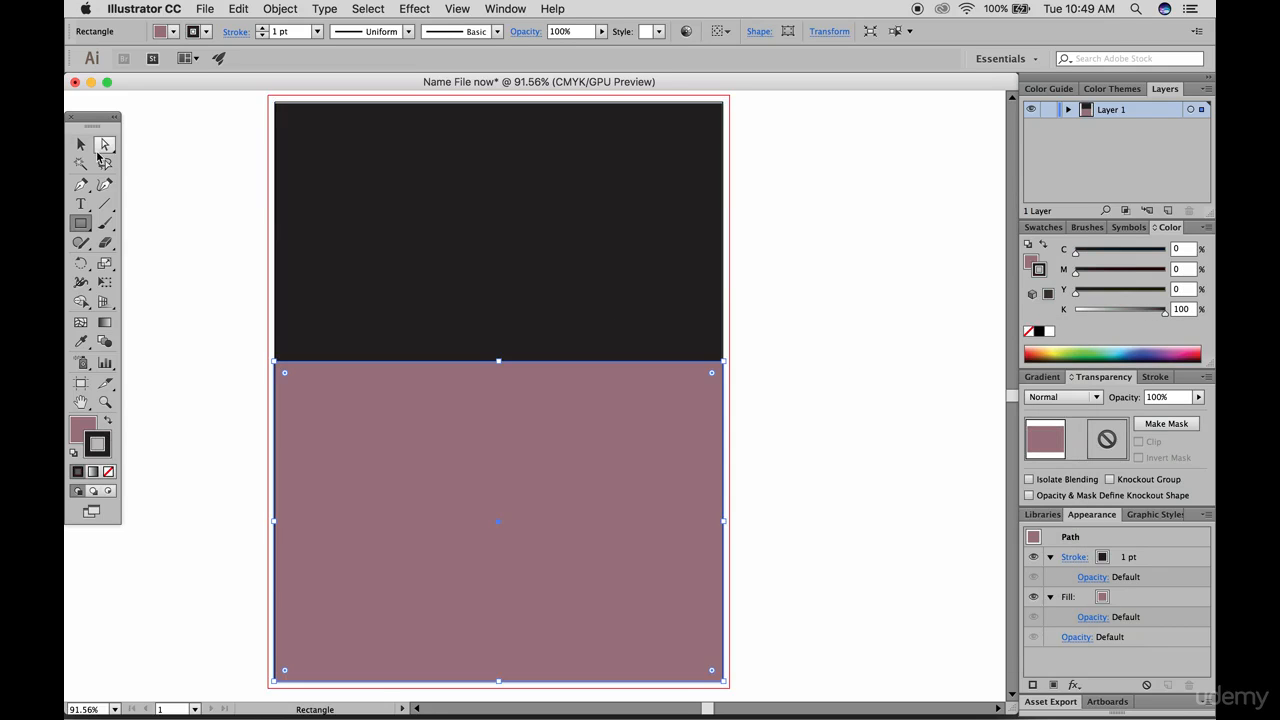
Change the fill of the upper rectangle to the bright green 1AE249, and deselect it
click(82, 145)
click(147, 178)
click(330, 275)
double_click(82, 427)
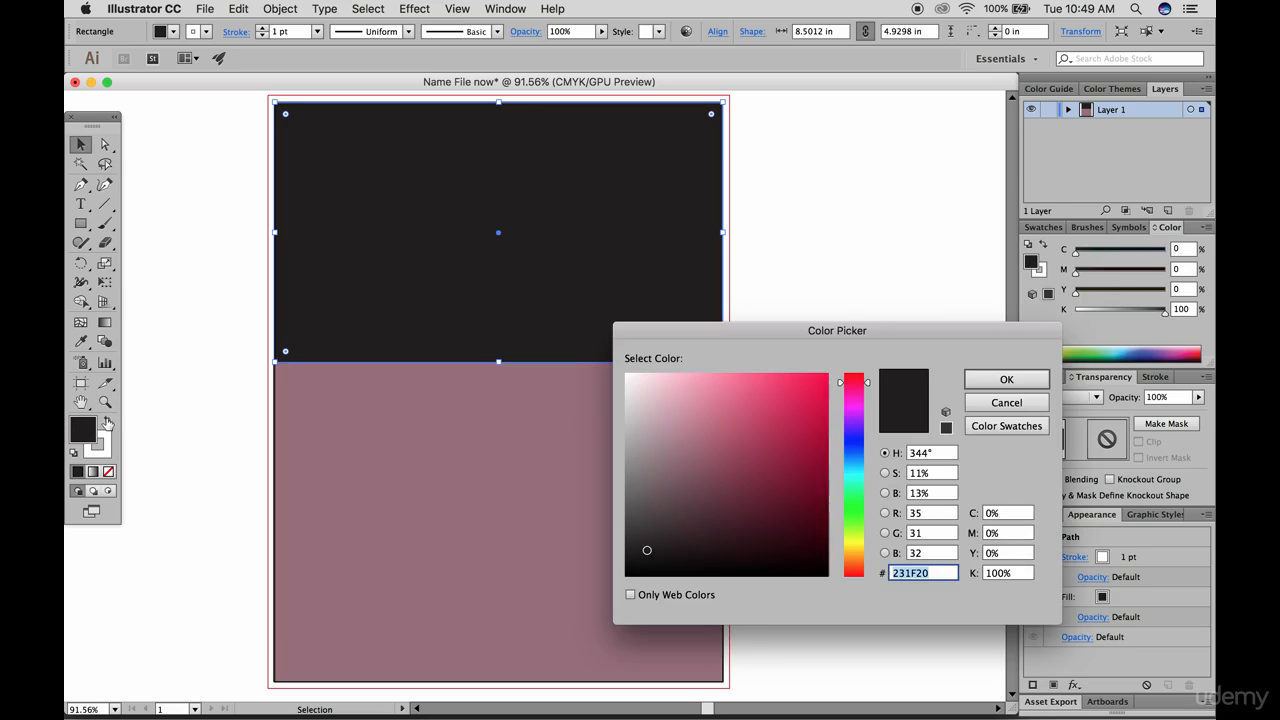
click(865, 503)
drag(822, 440, 808, 398)
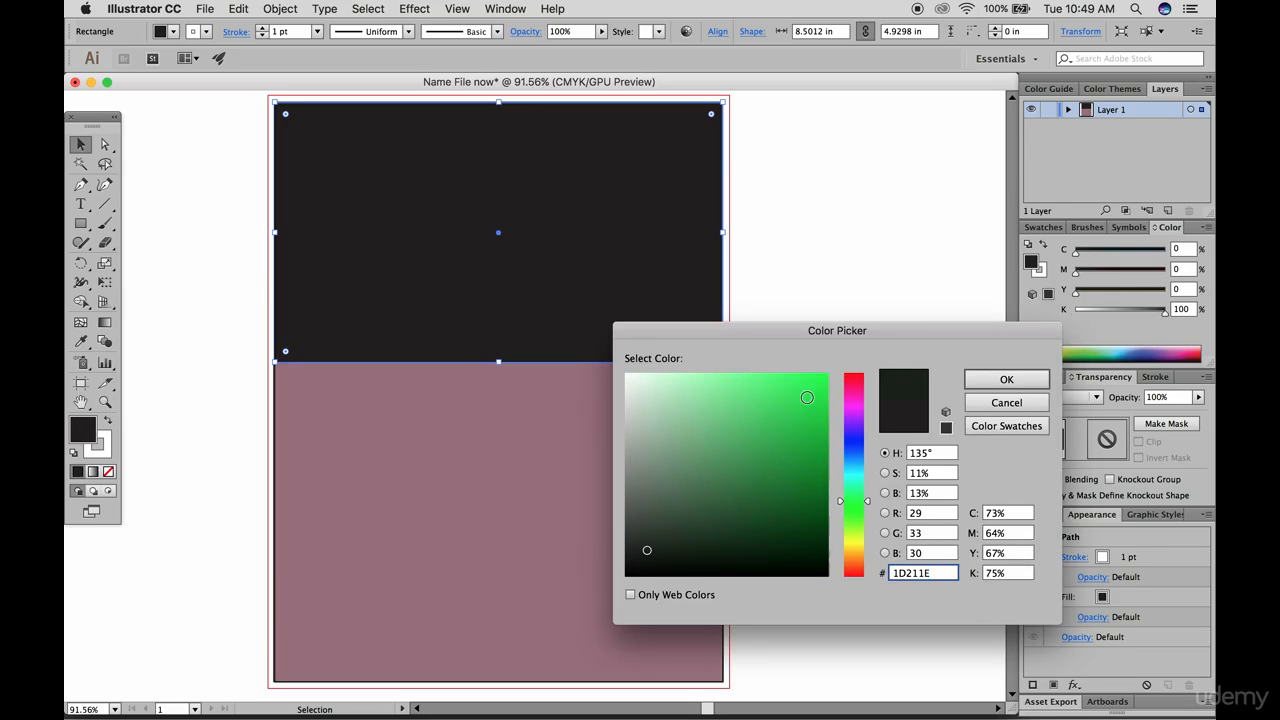
click(1006, 379)
click(243, 212)
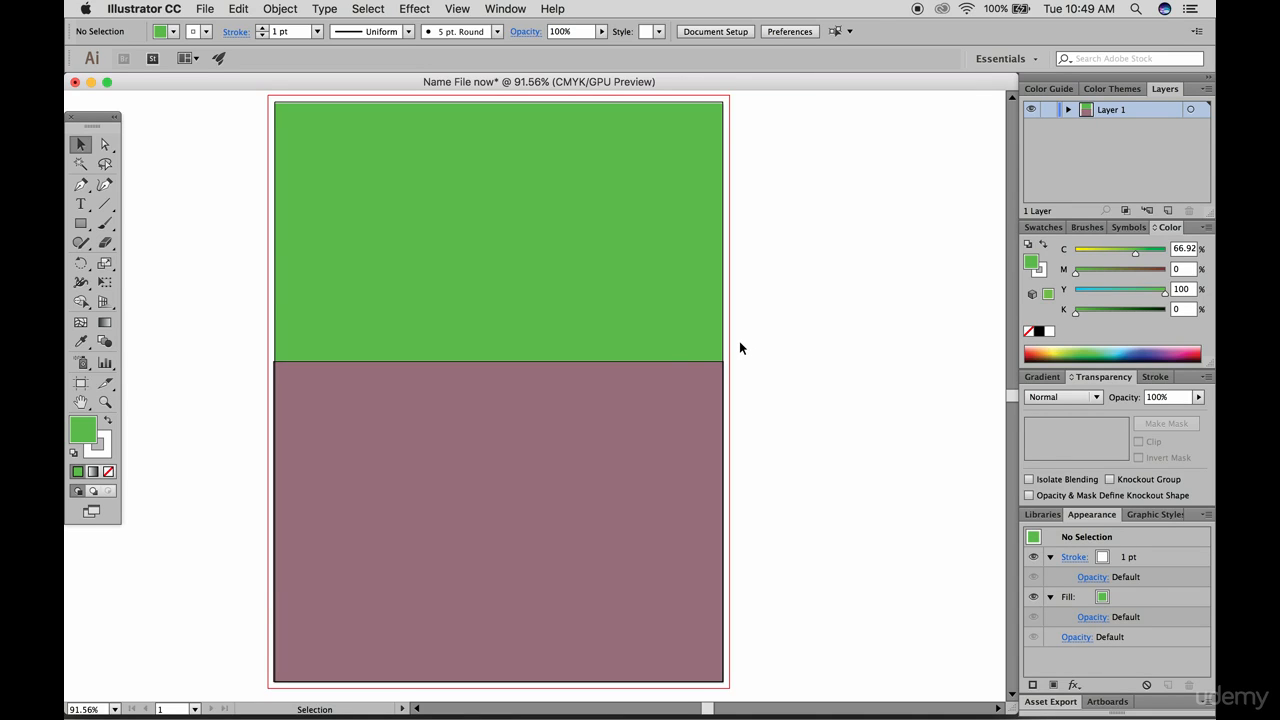
Extend the green rectangle to the bleed line on its top and both sides, about 8.75 × 5.06 in, and inspect the overlap
scroll(667, 348, up, 2)
click(630, 237)
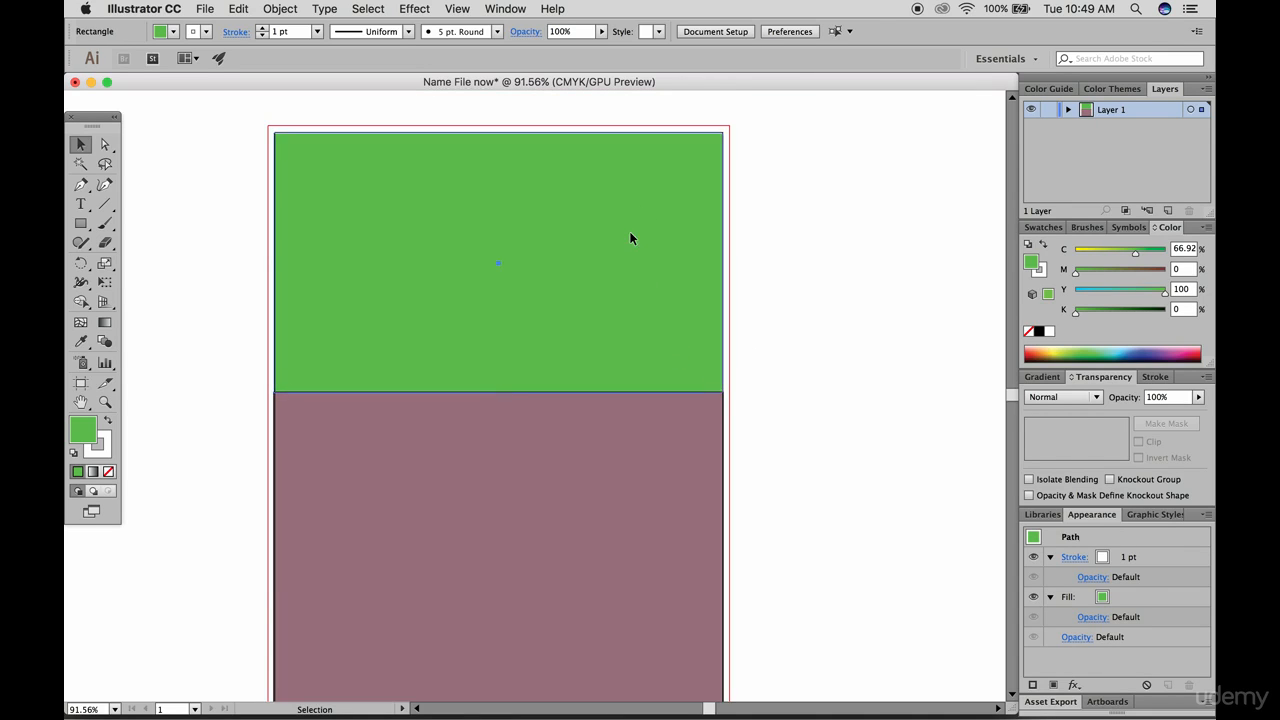
drag(723, 133, 730, 127)
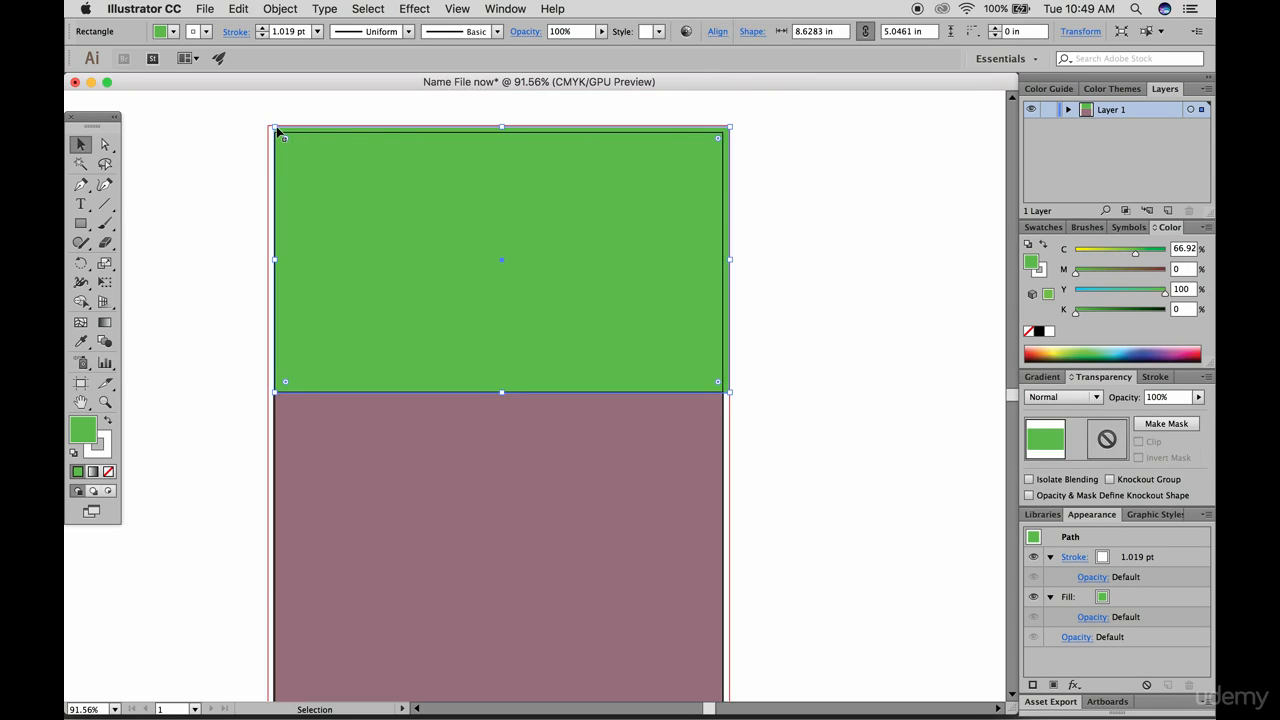
drag(275, 128, 267, 127)
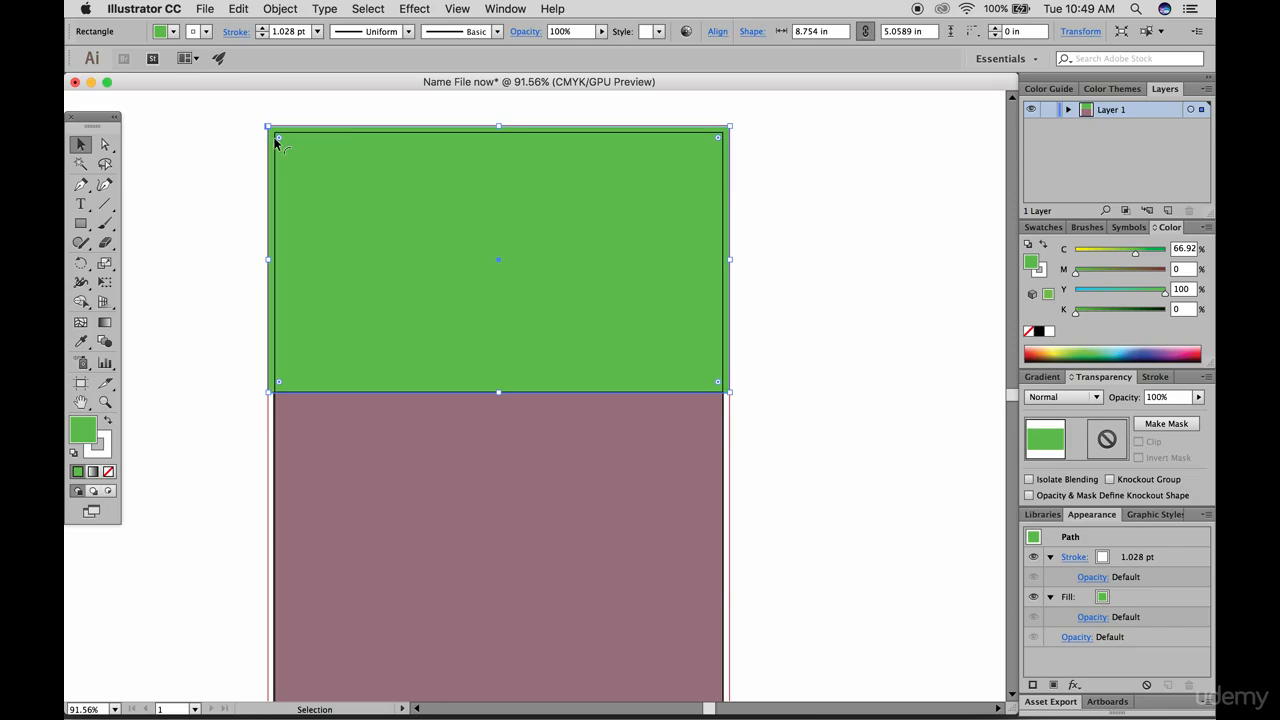
scroll(270, 148, up, 5)
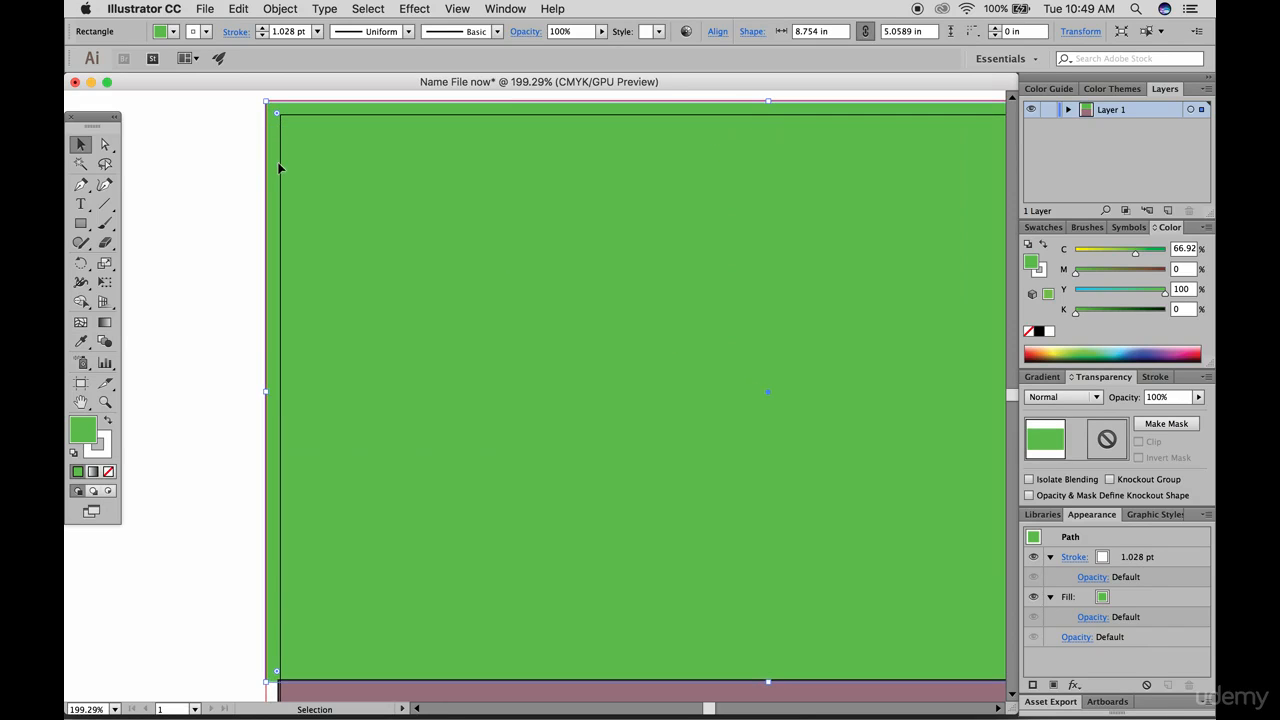
Extend the mauve rectangle to the bleed line on its bottom and both sides, about 8.77 × 6.21 in, and deselect it
scroll(390, 237, down, 5)
scroll(484, 372, down, 3)
click(484, 372)
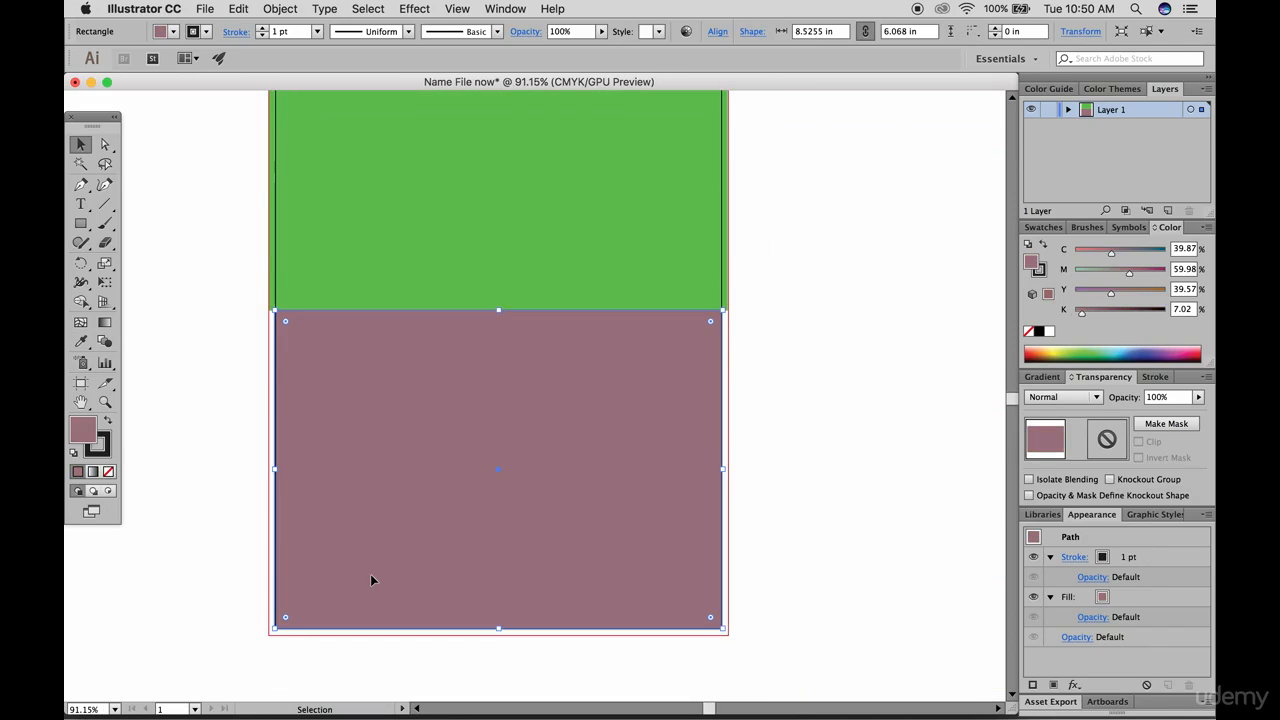
drag(284, 628, 268, 640)
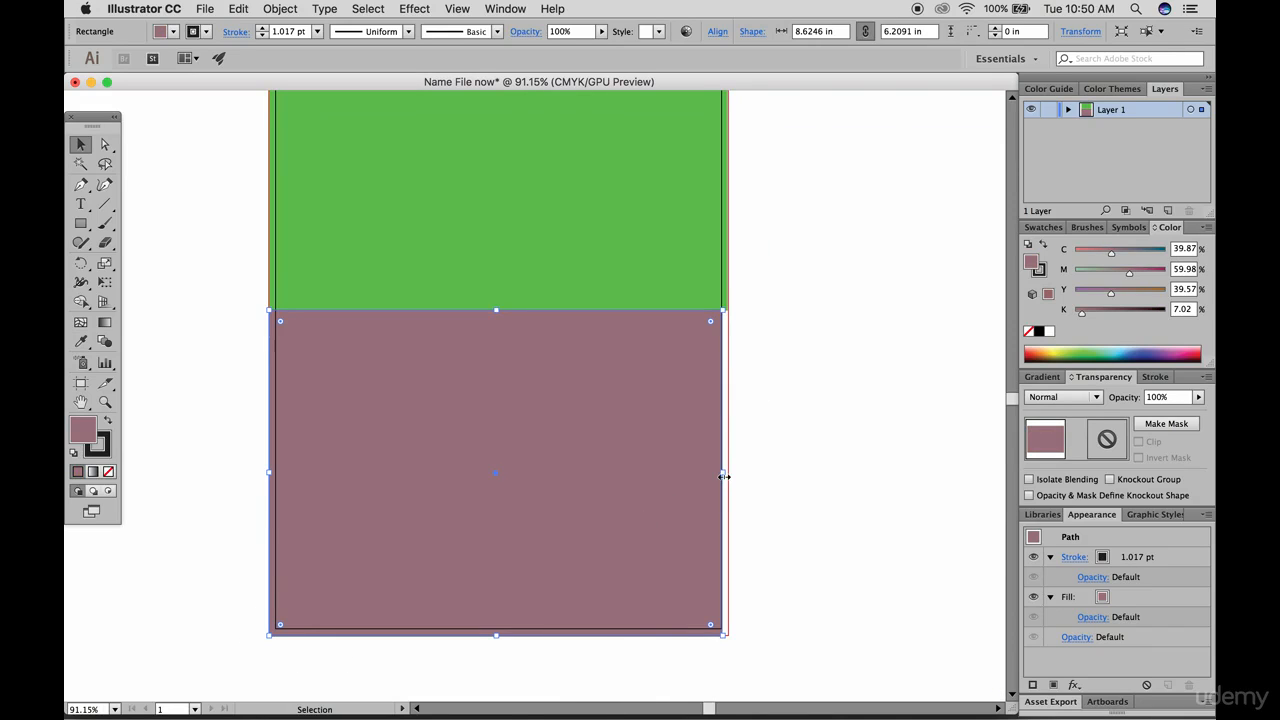
drag(727, 479, 731, 479)
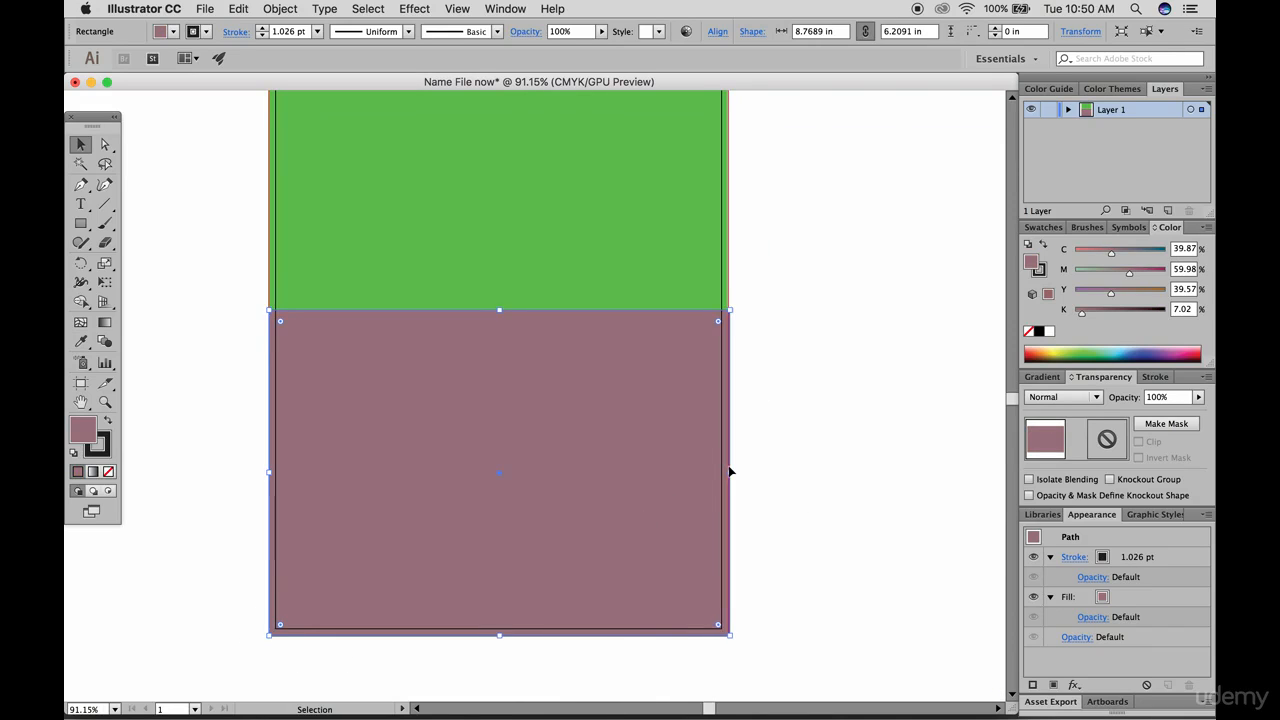
click(780, 335)
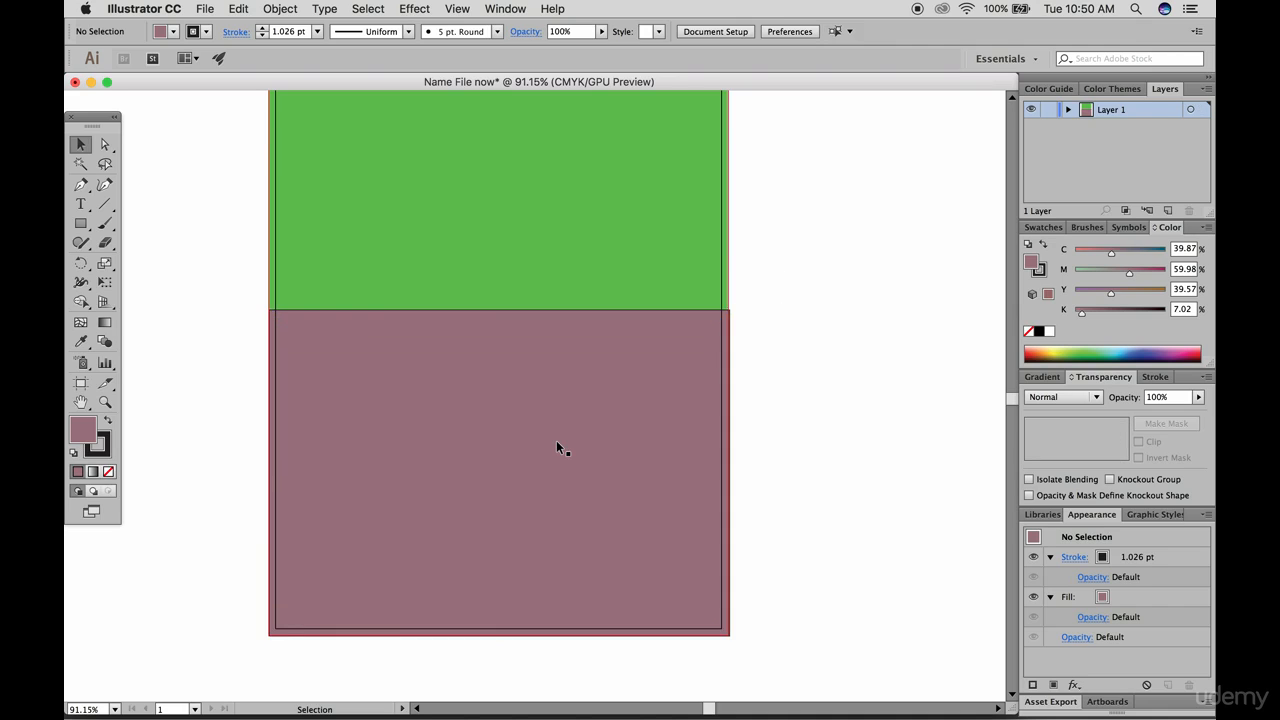
scroll(557, 442, up, 3)
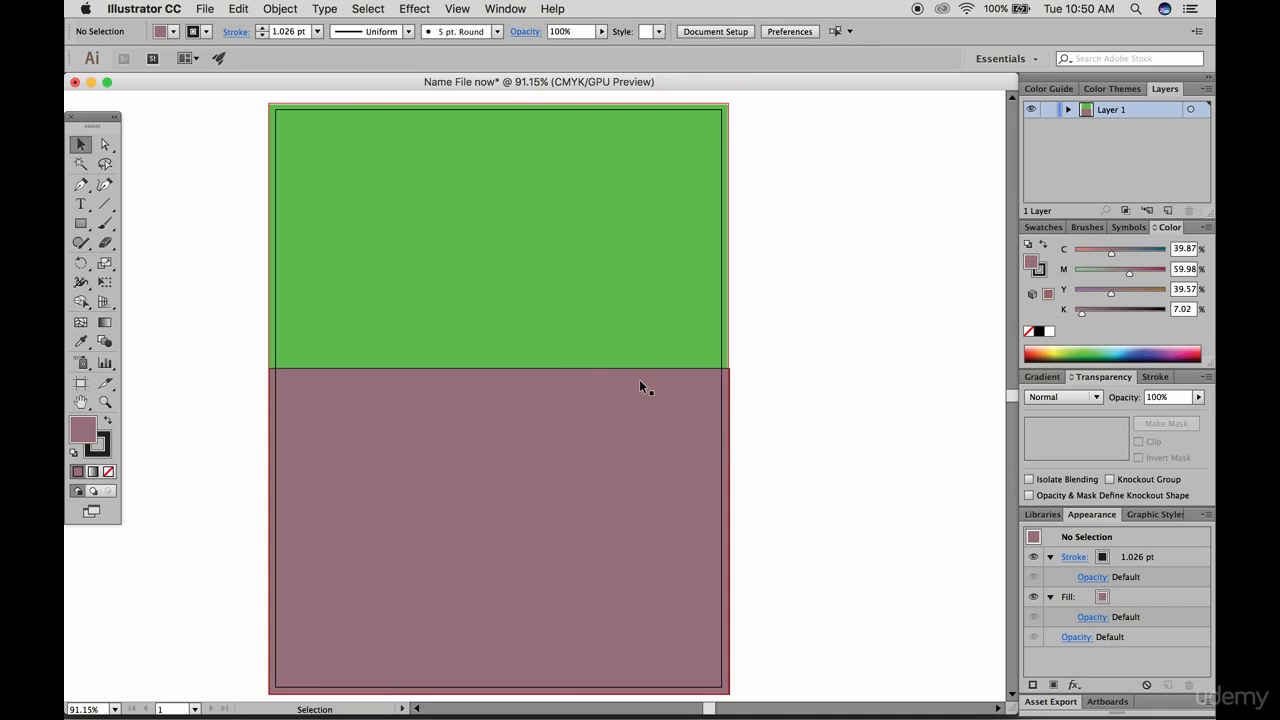
Set the document's bleed to 0 in on all sides, and close the document
scroll(639, 379, up, 2)
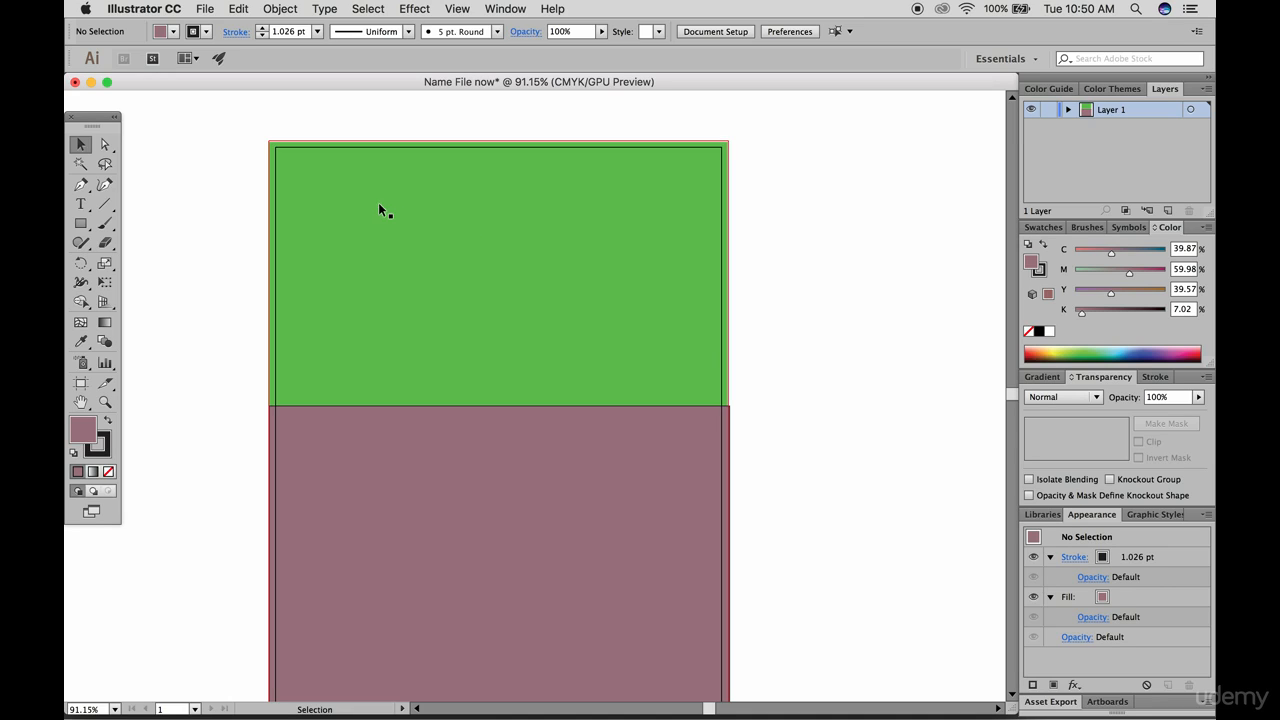
click(197, 8)
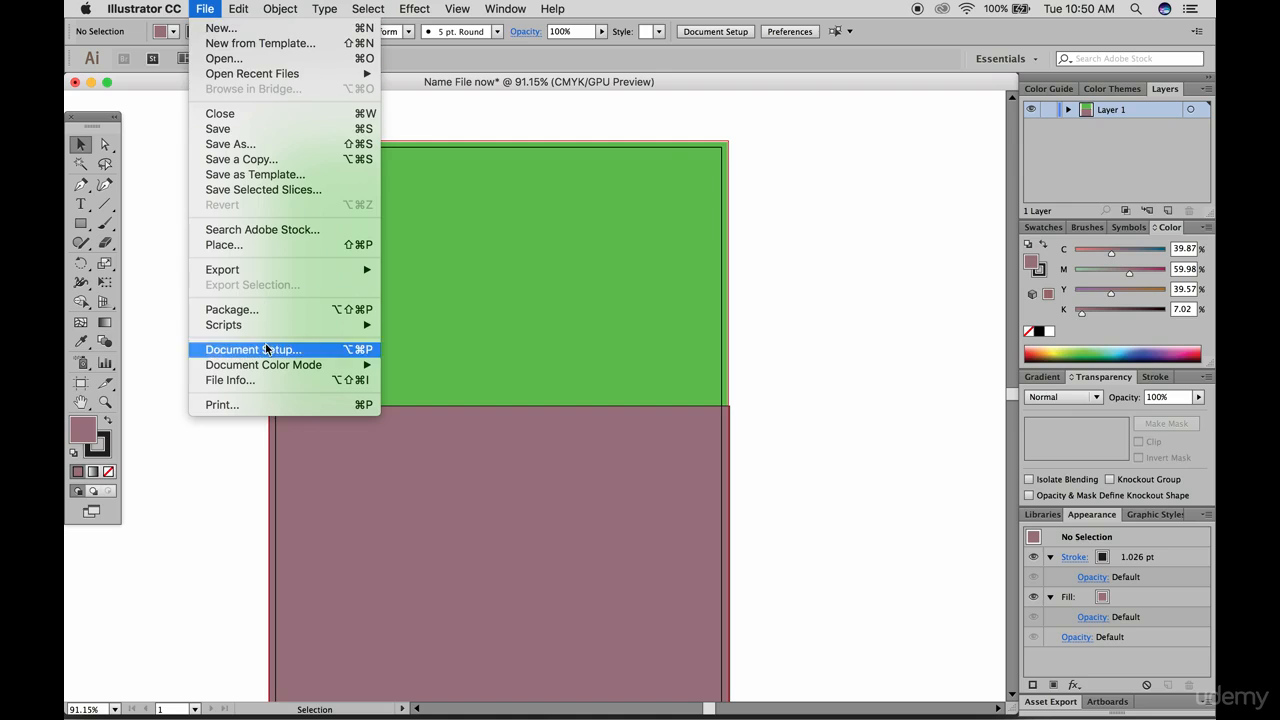
click(268, 348)
click(331, 266)
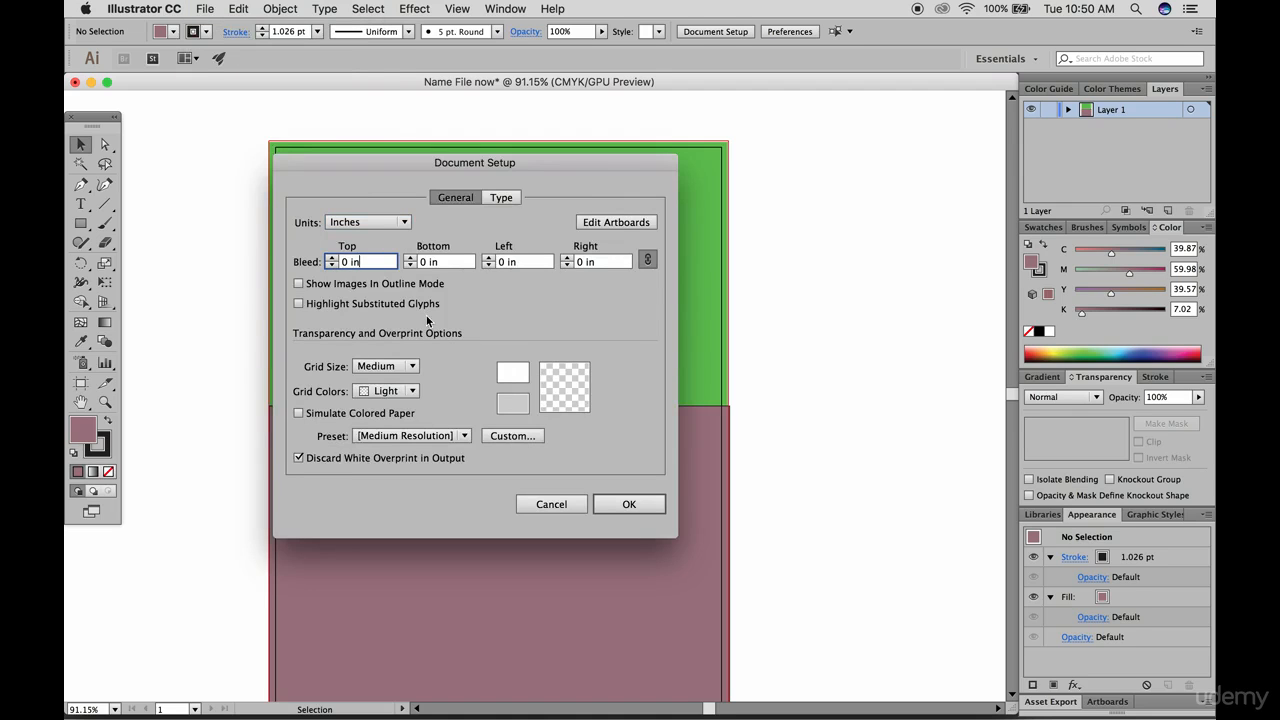
click(625, 502)
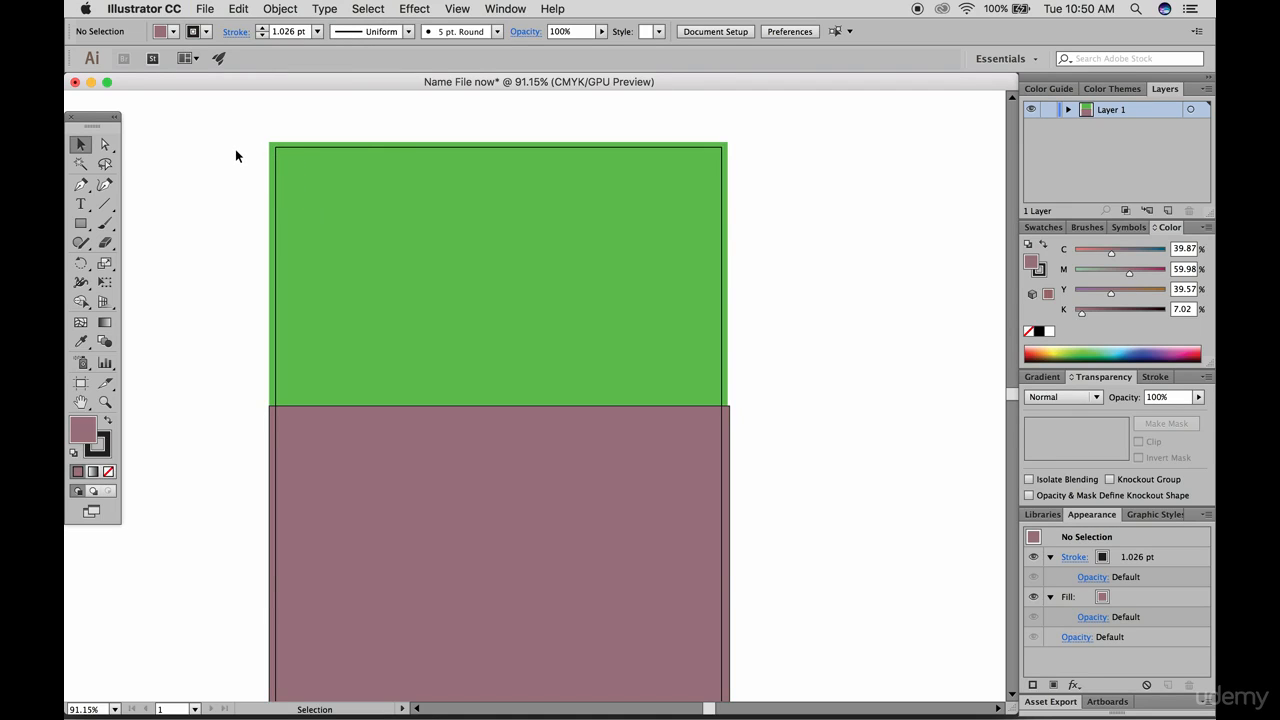
click(75, 82)
click(639, 391)
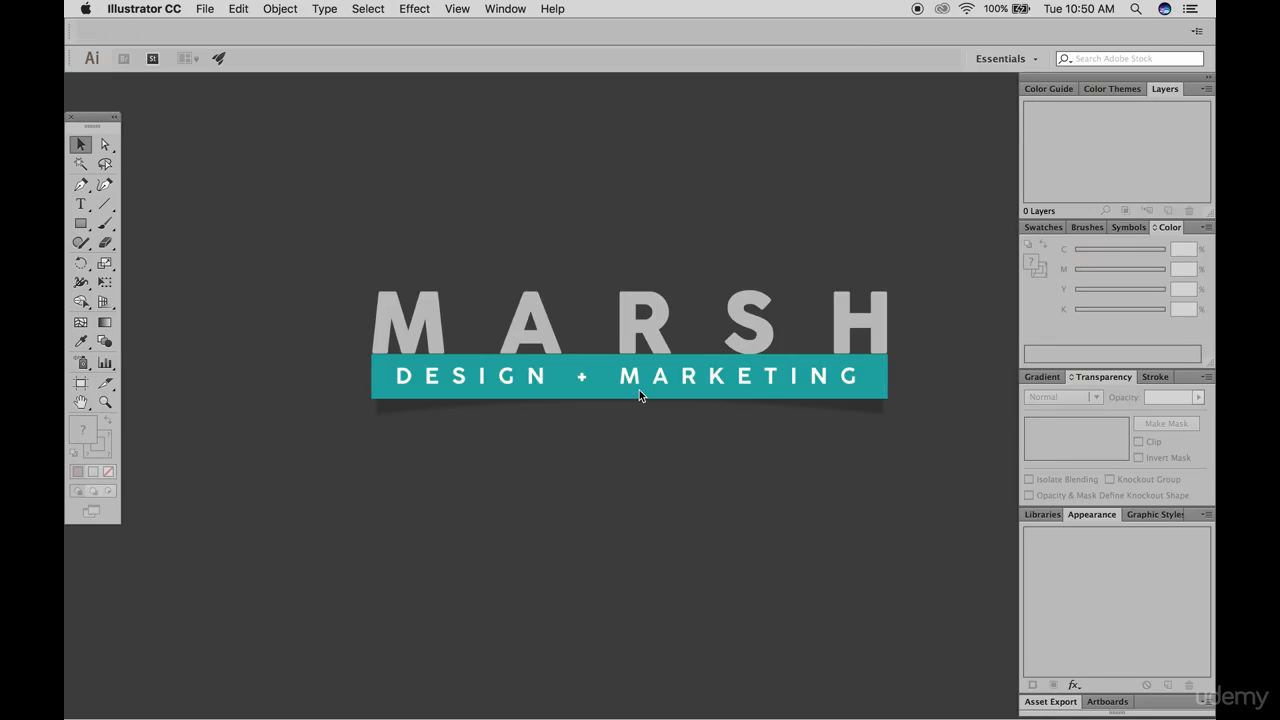
Start a new document with pixels as units, 1200 px wide and 600 px high
click(205, 10)
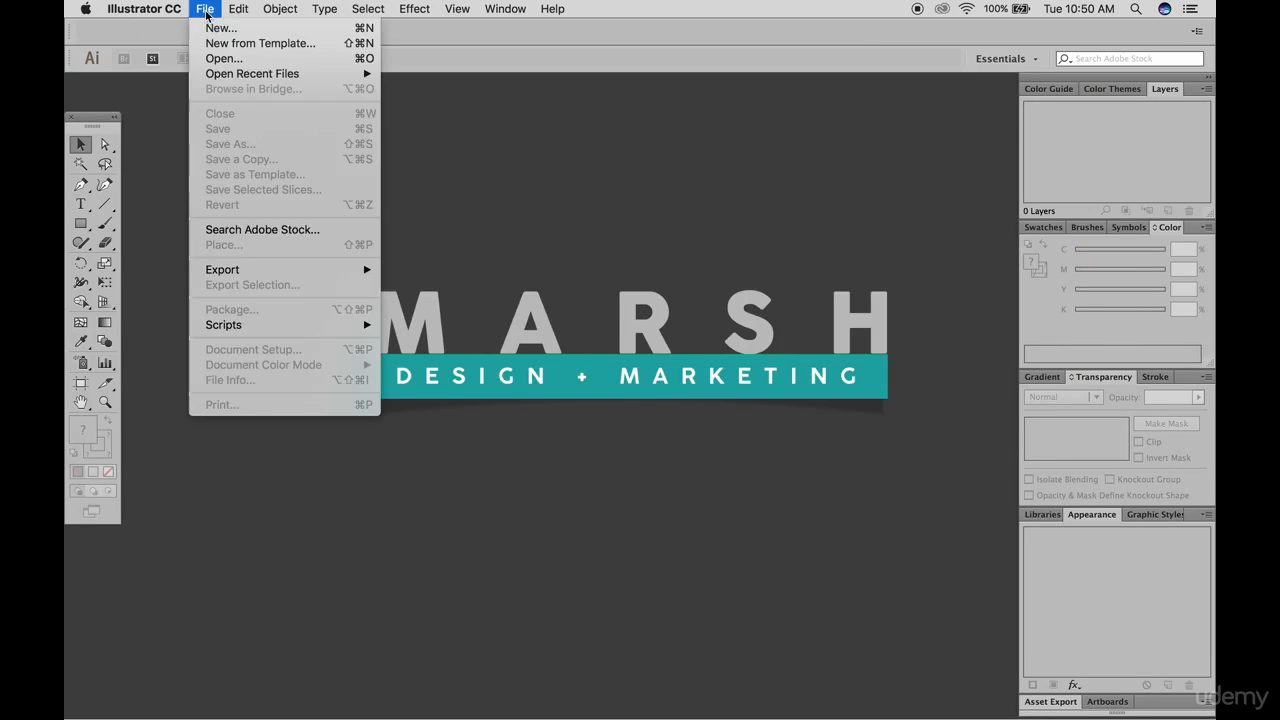
click(230, 28)
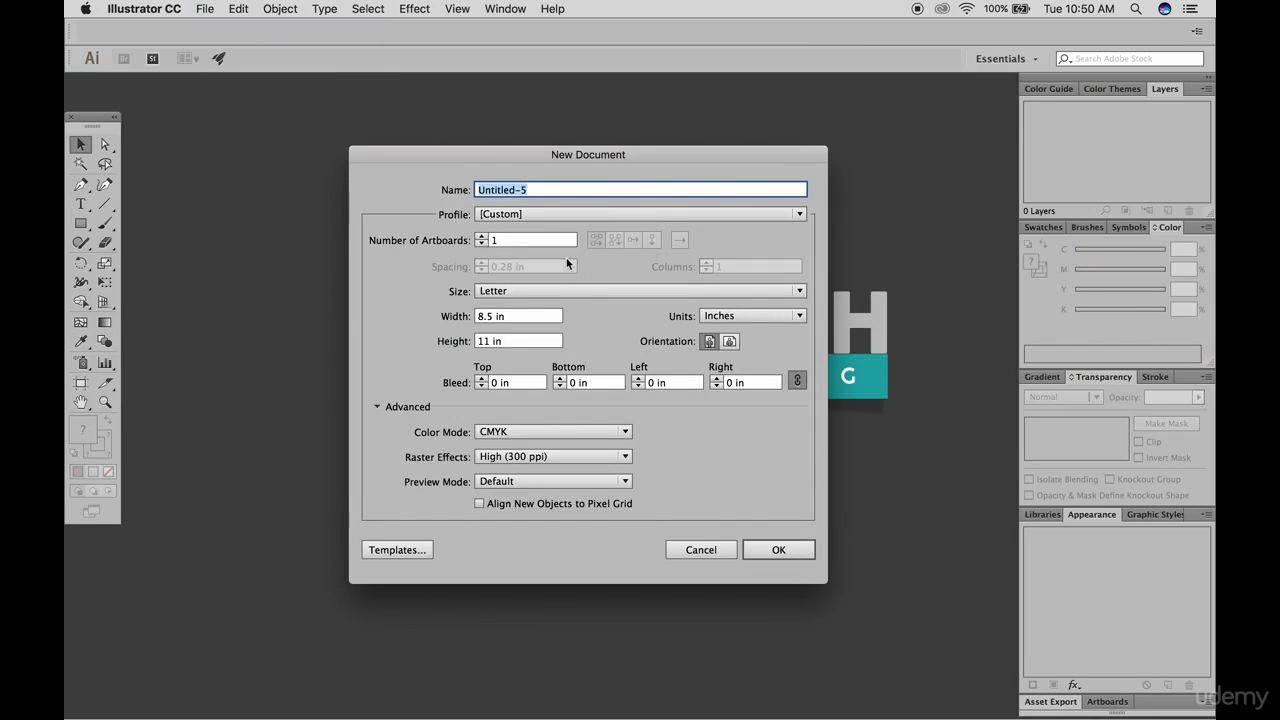
click(734, 318)
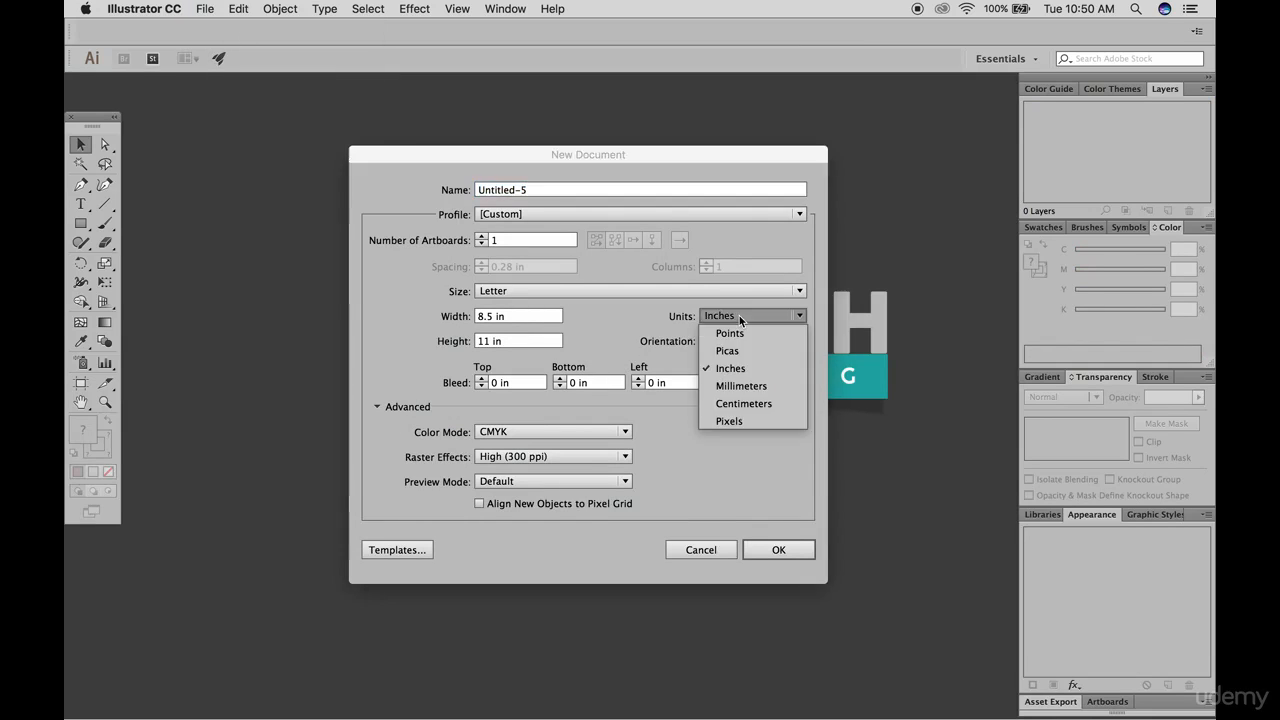
click(738, 422)
double_click(487, 316)
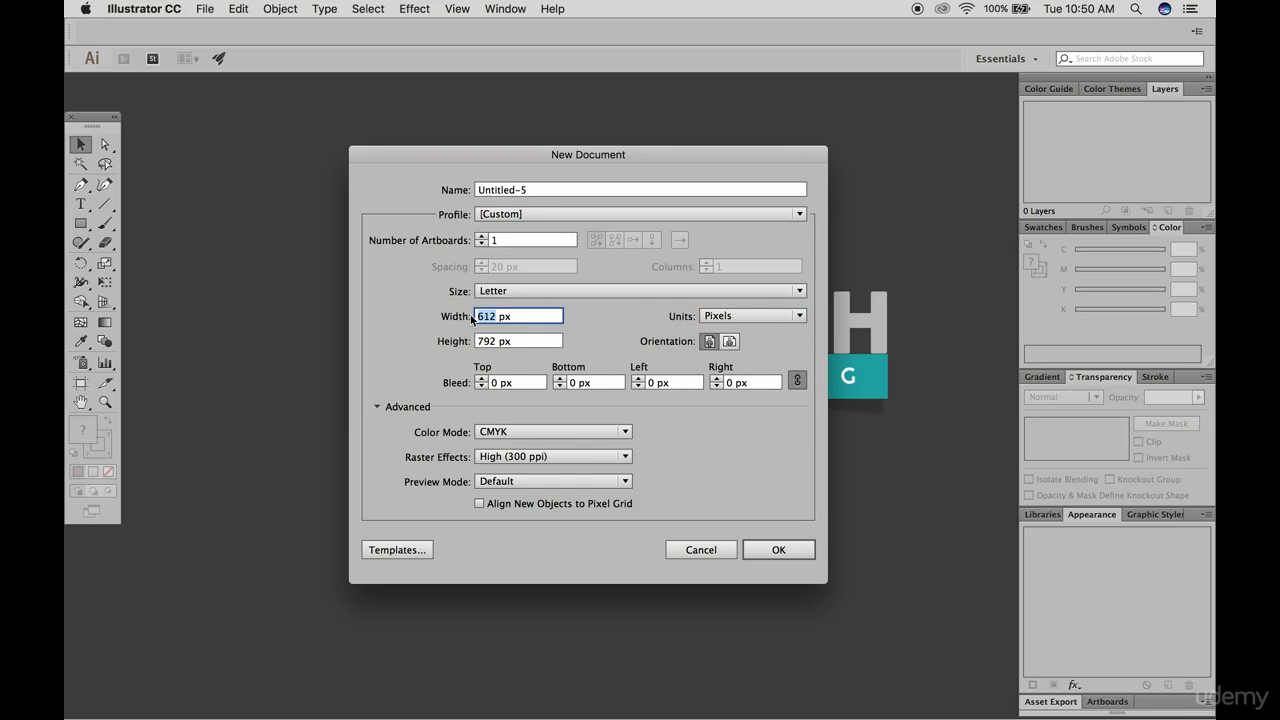
text(1200)
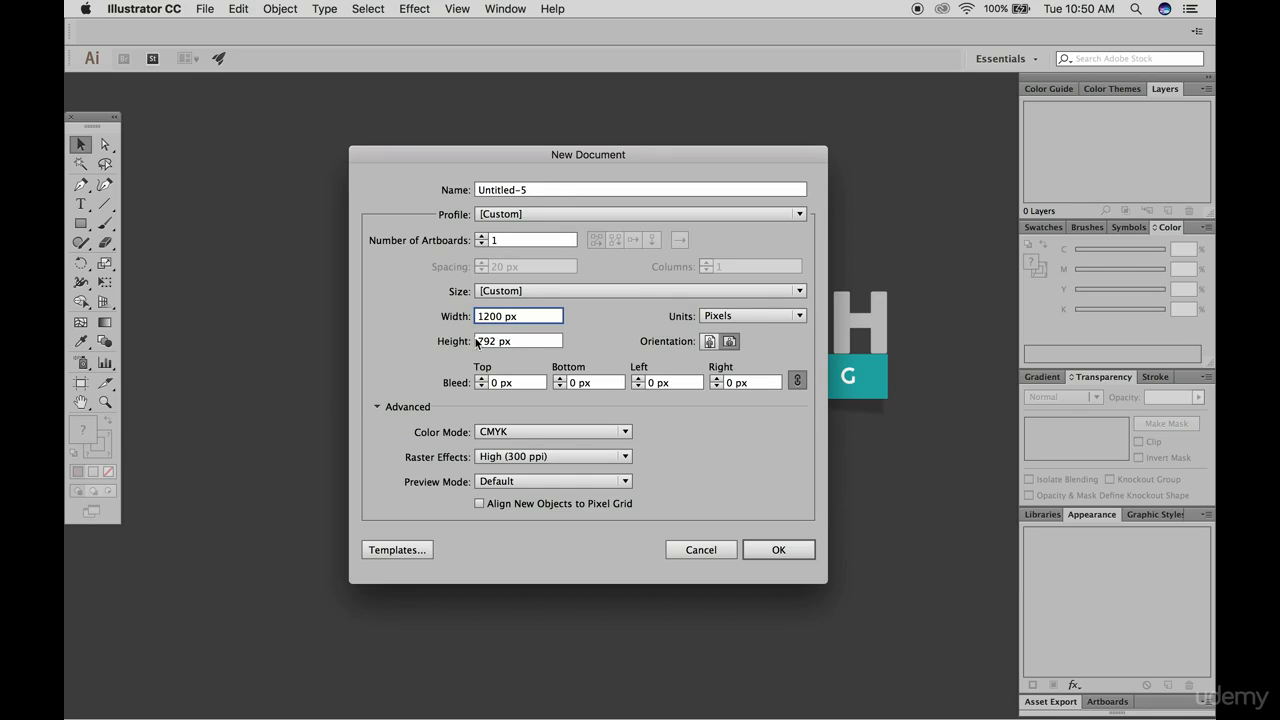
click(460, 343)
text(600)
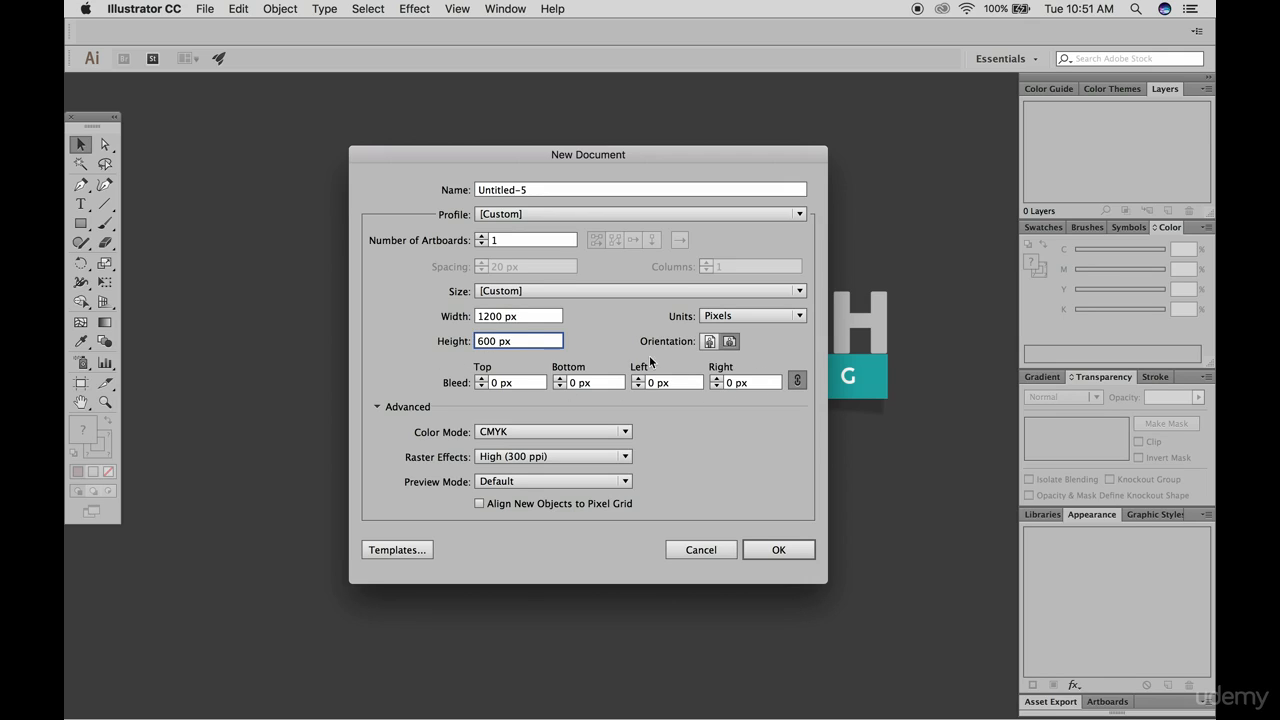
Set the new document's color mode to RGB, keep raster effects at High (300 ppi), and create it
click(519, 431)
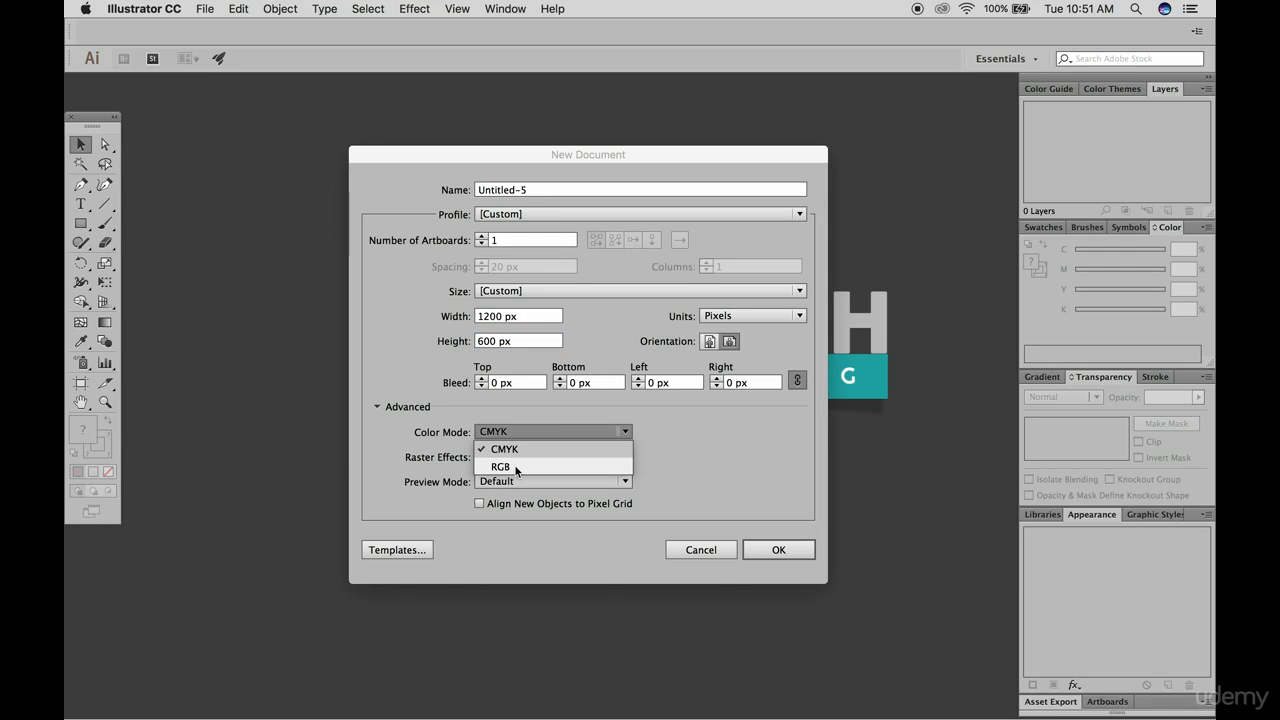
click(516, 467)
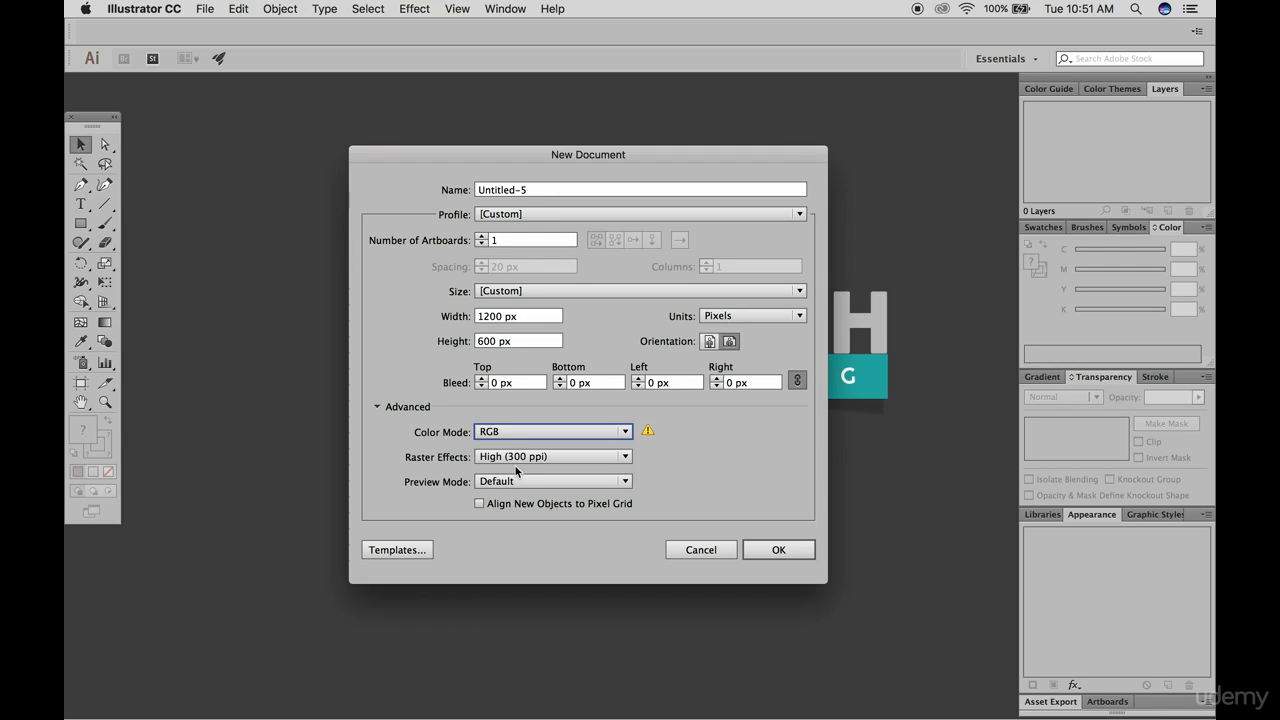
click(508, 459)
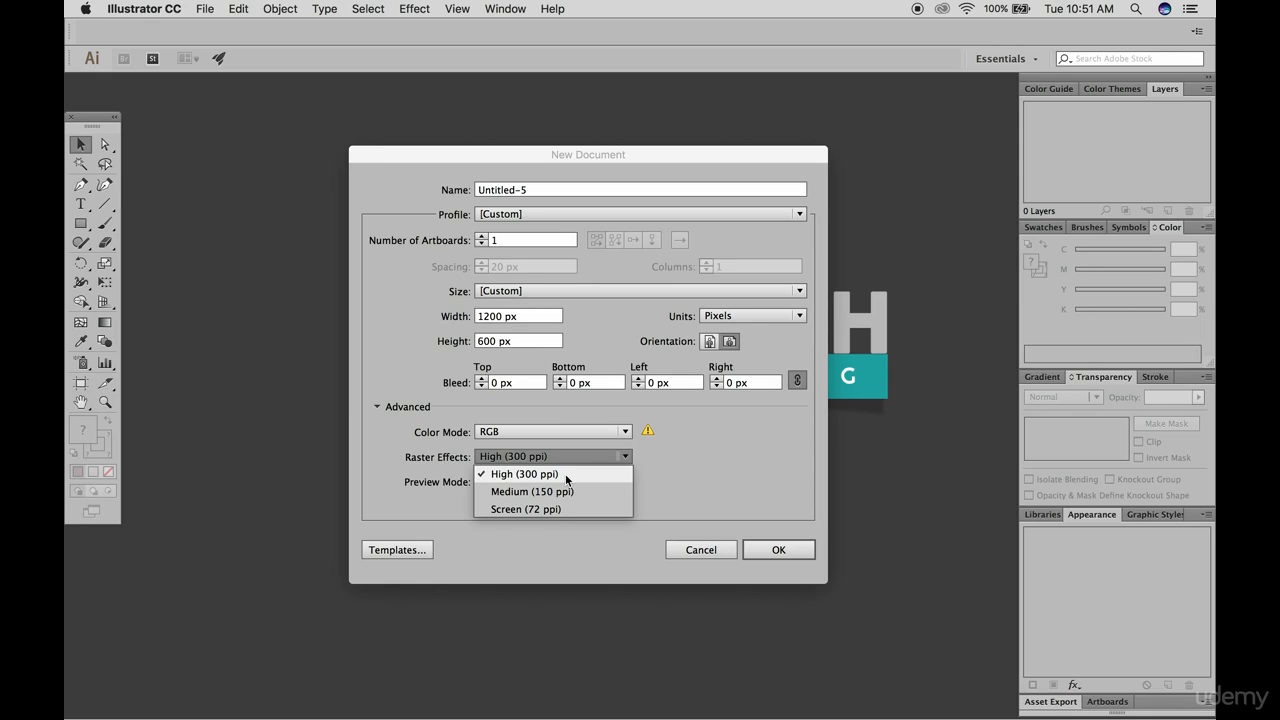
click(566, 476)
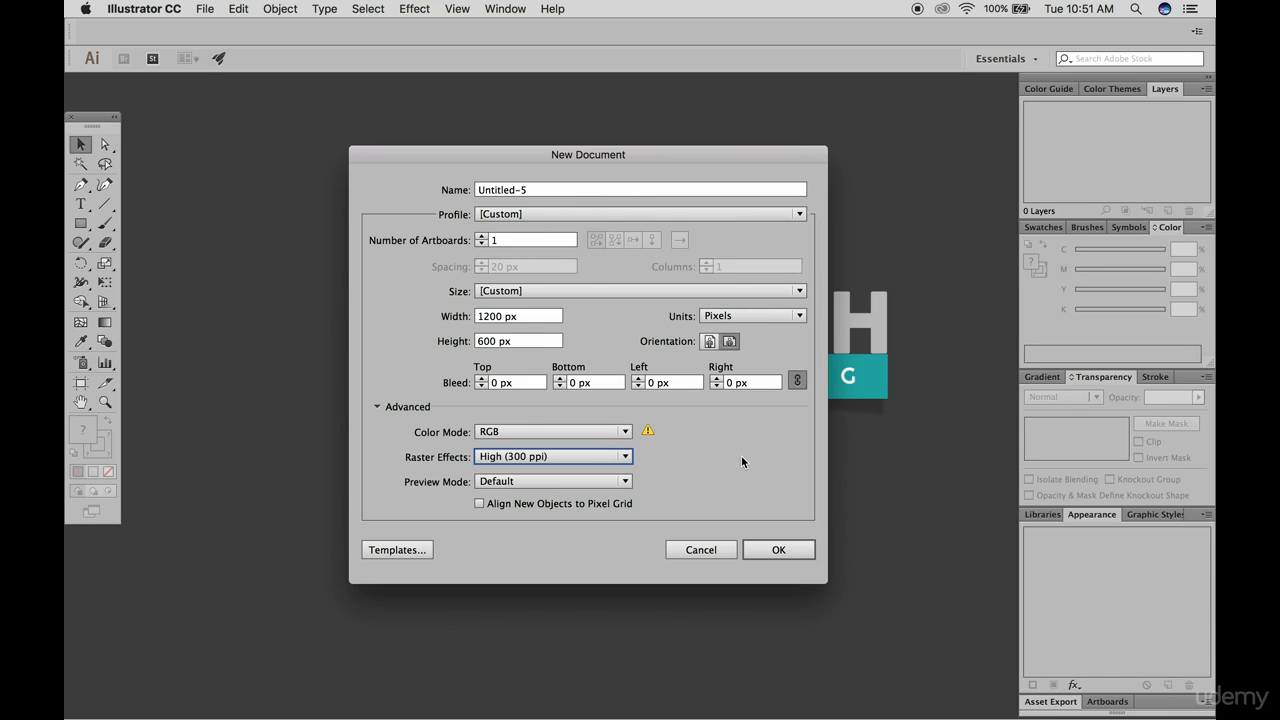
click(782, 549)
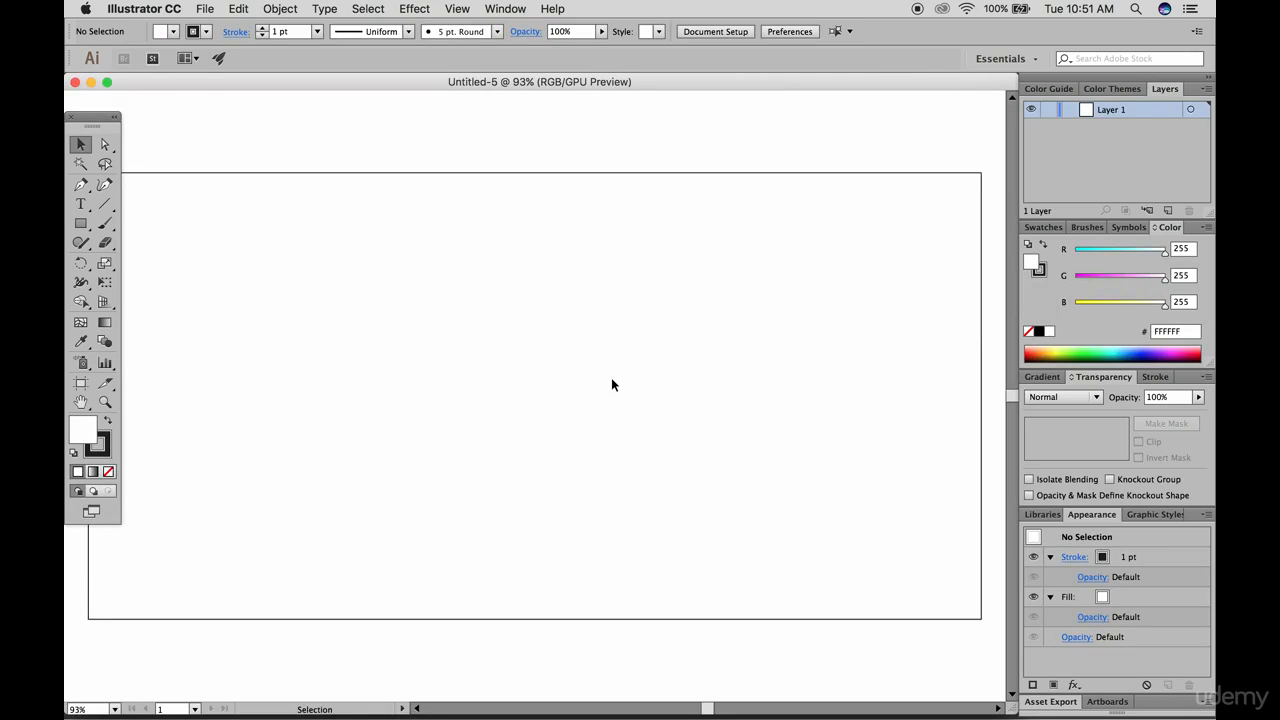
Add the text "HEADLINE GOES HERE!" as point type near the middle of the artboard
scroll(612, 379, down, 2)
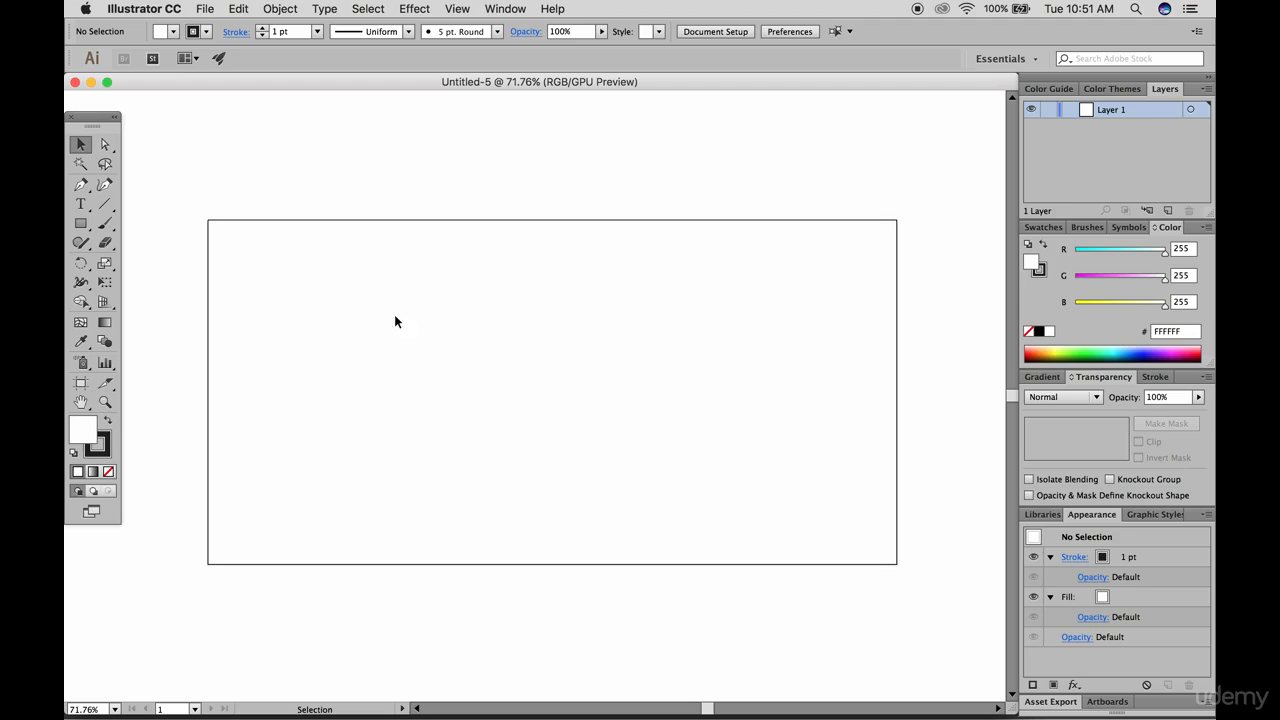
key(t)
click(470, 357)
text(F)
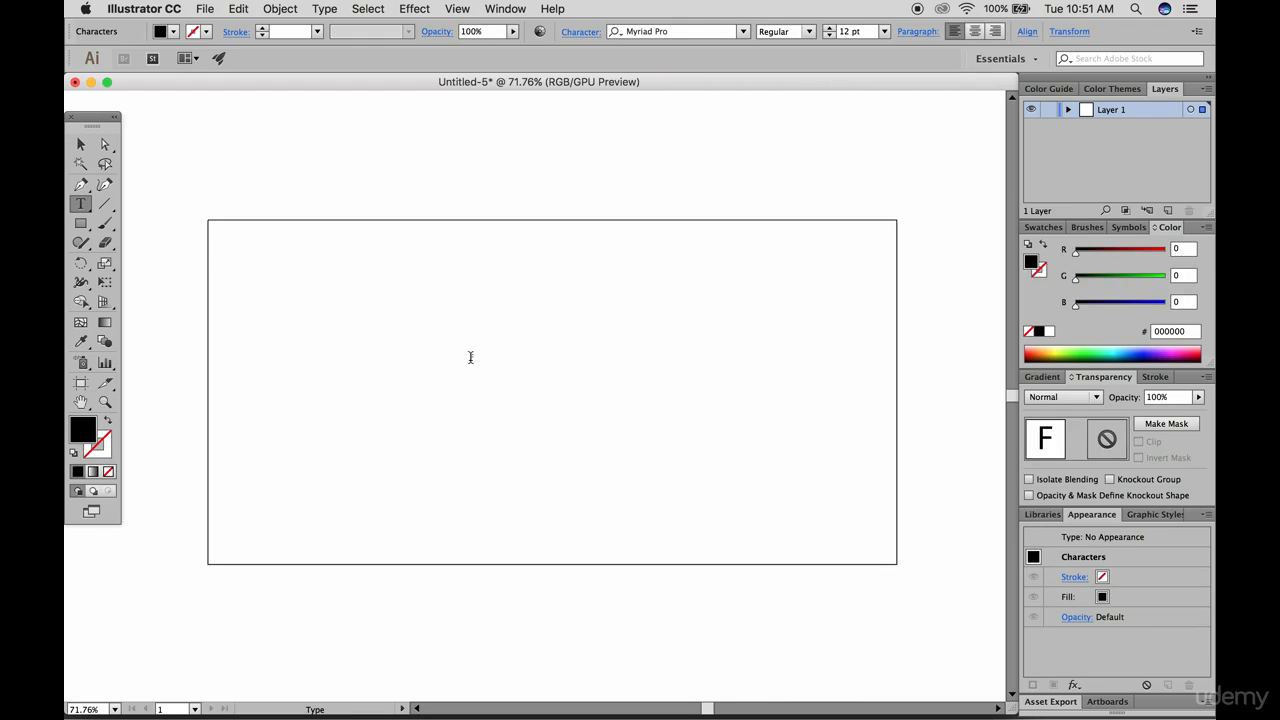
text(ECEBOOK)
key(BackSpace)
key(BackSpace)
key(BackSpace)
key(BackSpace)
key(BackSpace)
key(BackSpace)
key(BackSpace)
key(BackSpace)
text(HEADLINE GOES HERE)
Enlarge the headline to about 84 pt in the middle of the artboard, and fill it with the blue 0000A8
click(74, 147)
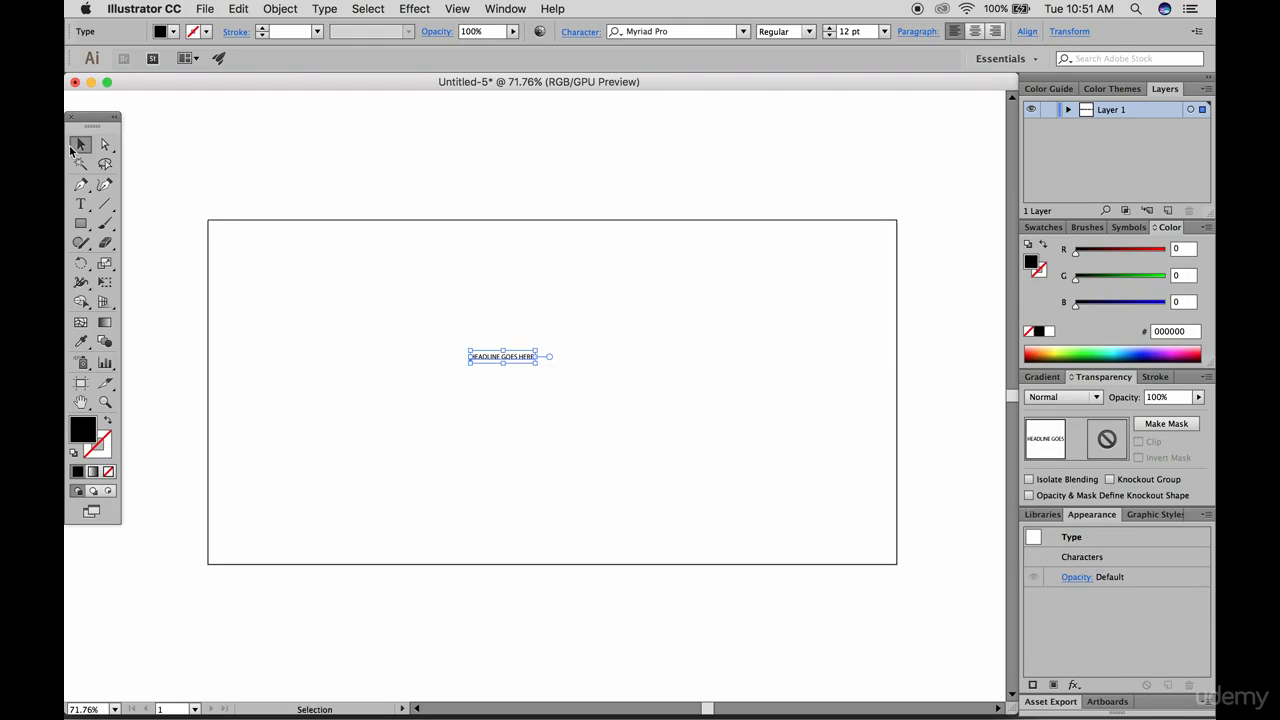
drag(536, 351, 925, 193)
drag(857, 337, 706, 401)
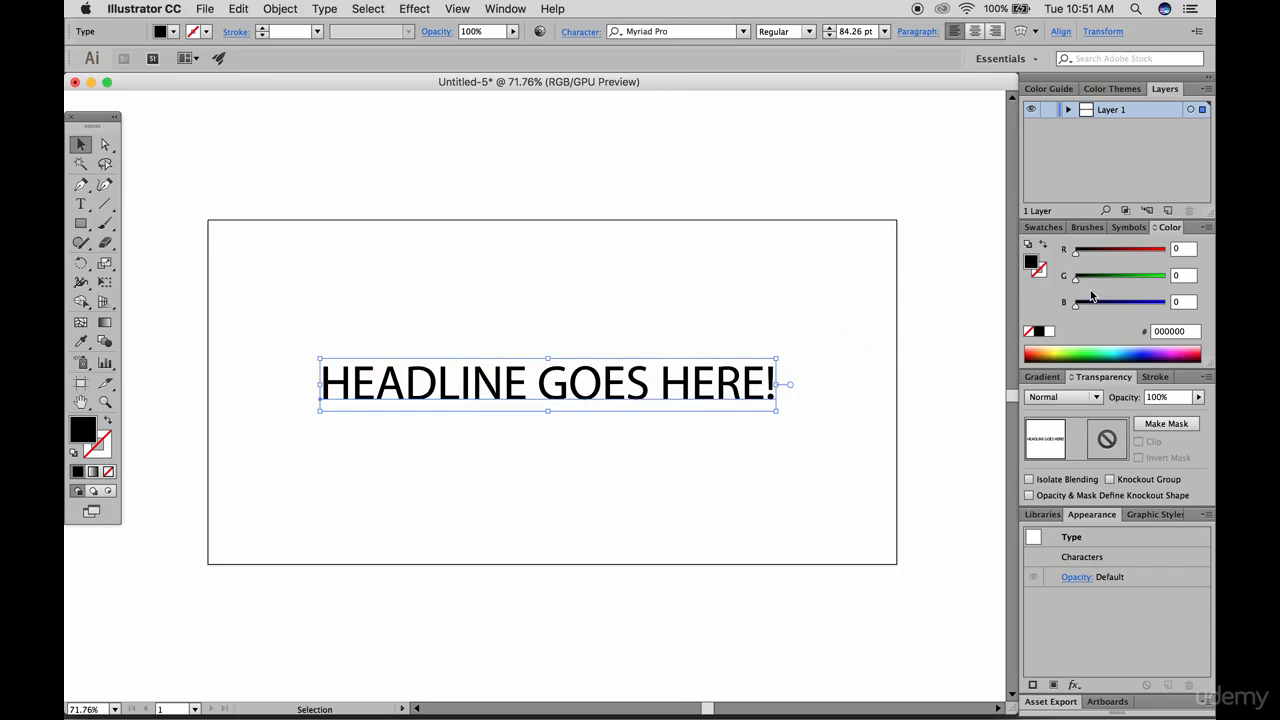
drag(1092, 299, 1134, 301)
click(323, 183)
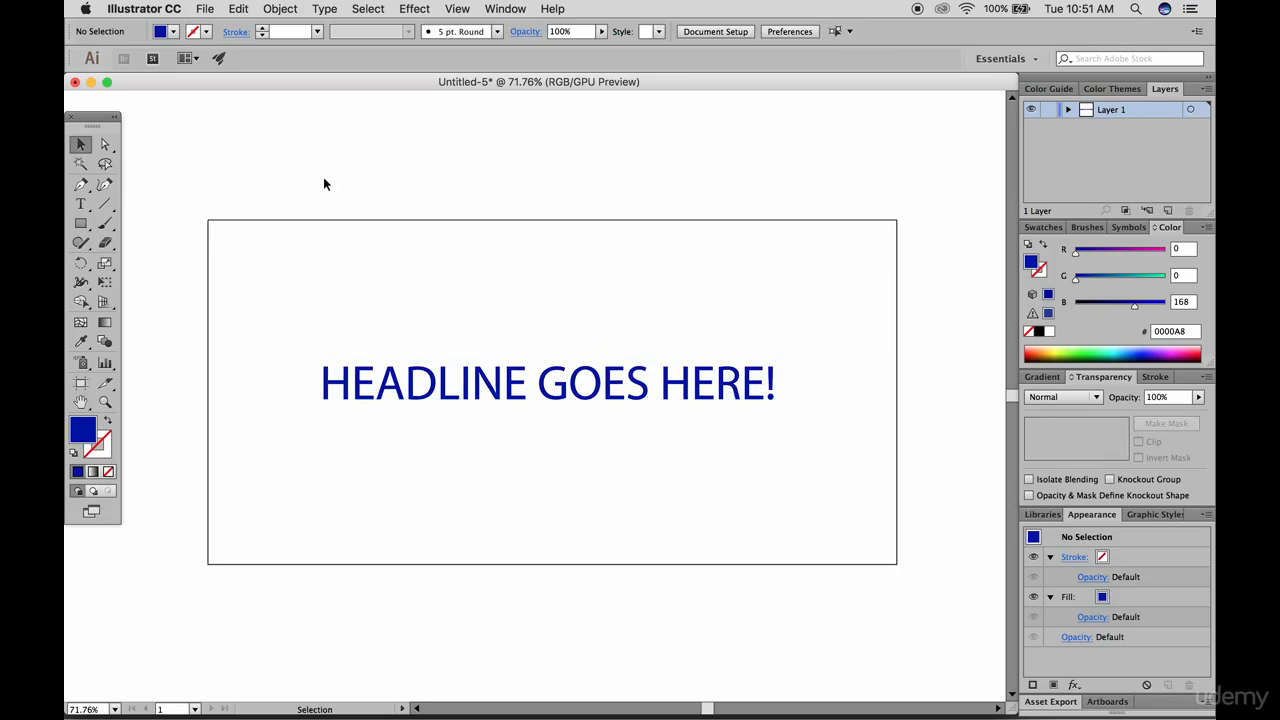